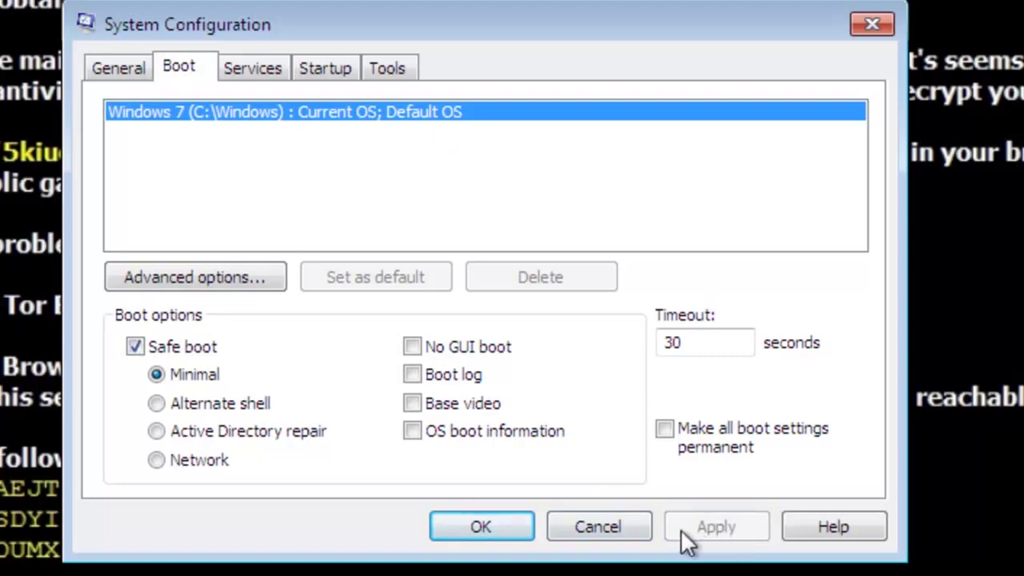
- Confirm the minimal Safe boot configuration and restart the computer
left_click(485, 527)
left_click(411, 354)
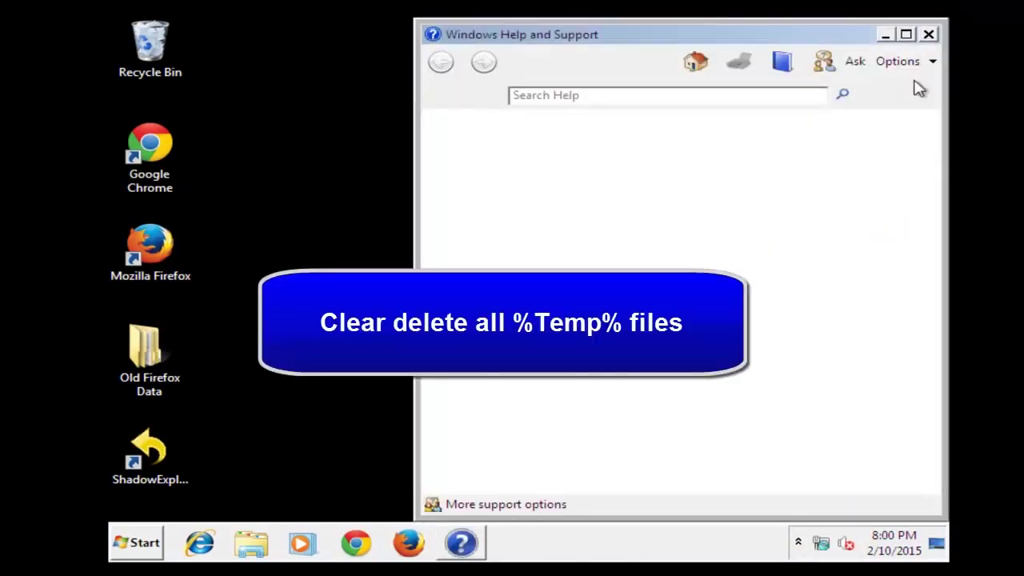
- Close the Windows Help and Support window and open the Users folder on Local Disk (C:)
left_click(929, 35)
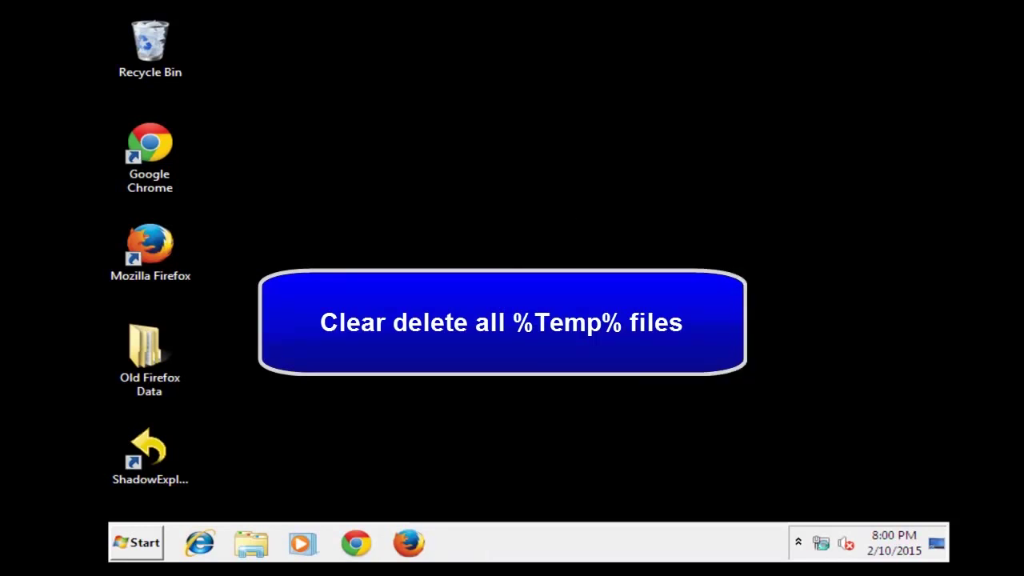
left_click(138, 542)
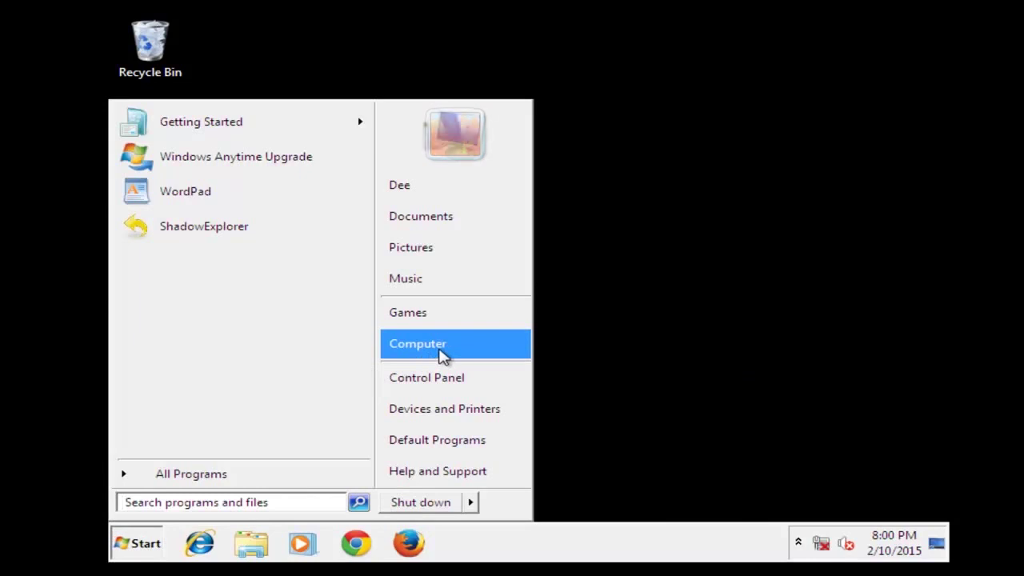
left_click(418, 344)
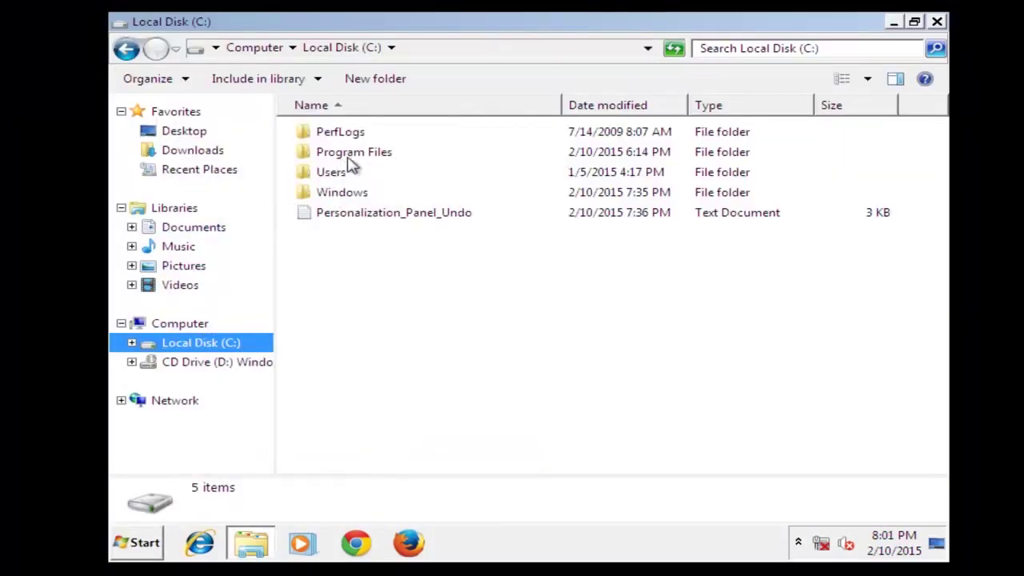
left_click(342, 181)
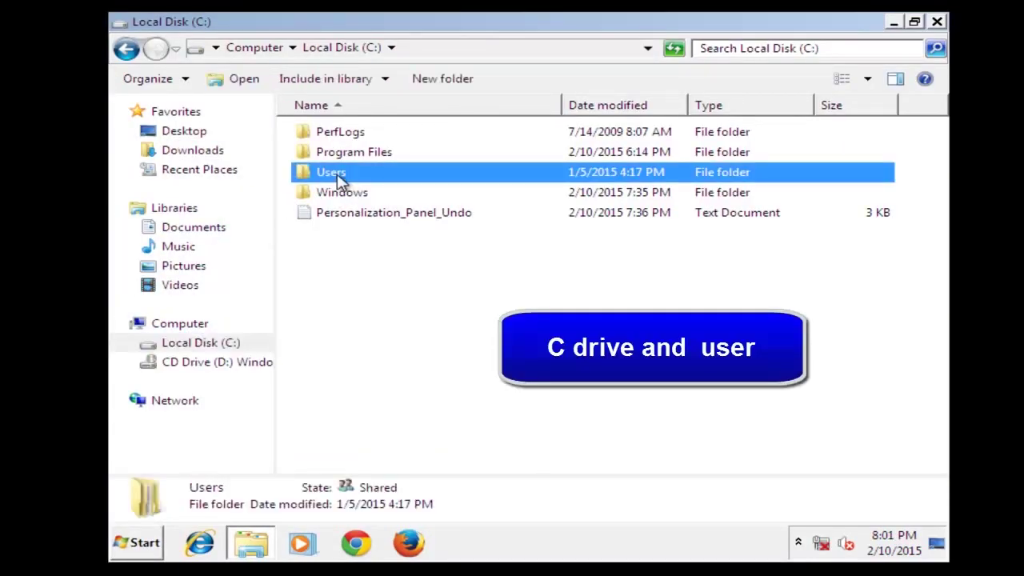
double_click(339, 181)
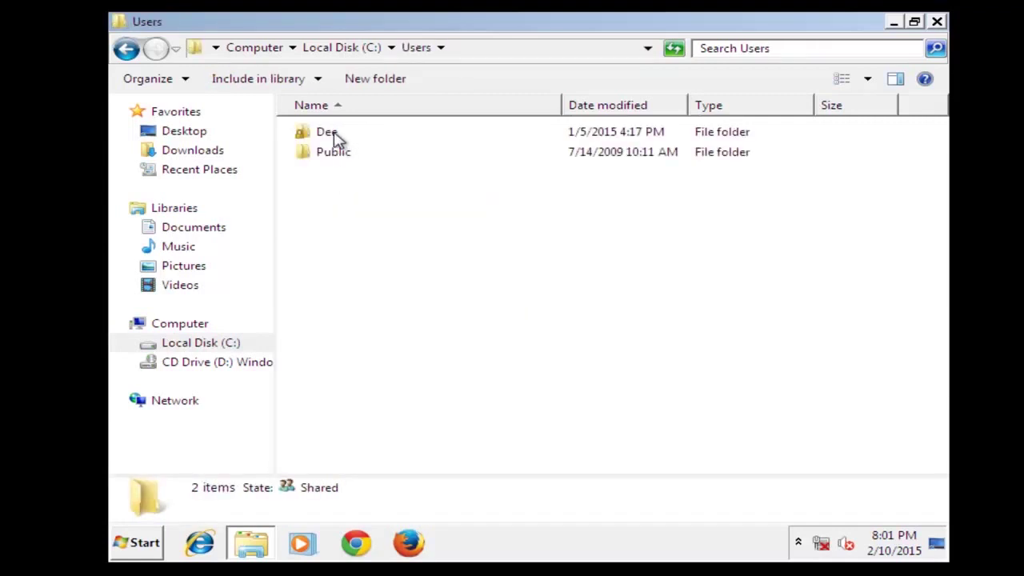
left_click(331, 134)
left_click(353, 215)
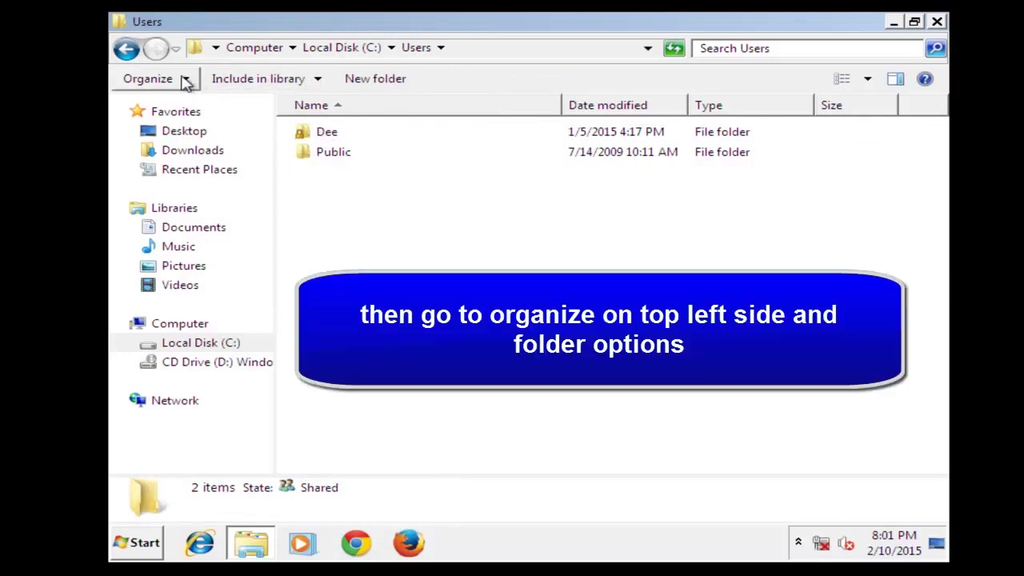
- Set the folder options to show hidden files, folders, and drives, and apply the change
left_click(148, 80)
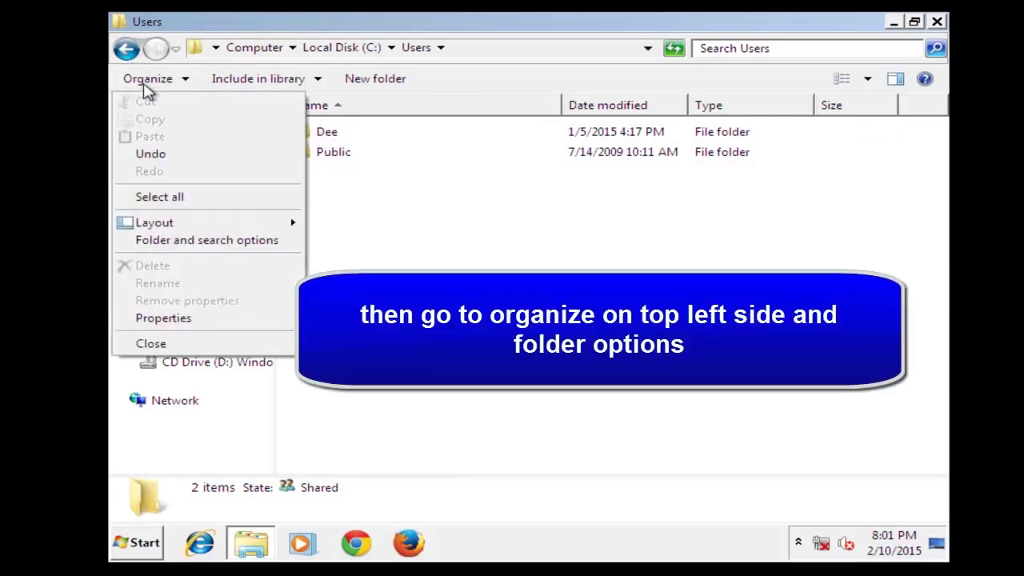
left_click(151, 241)
left_click(210, 122)
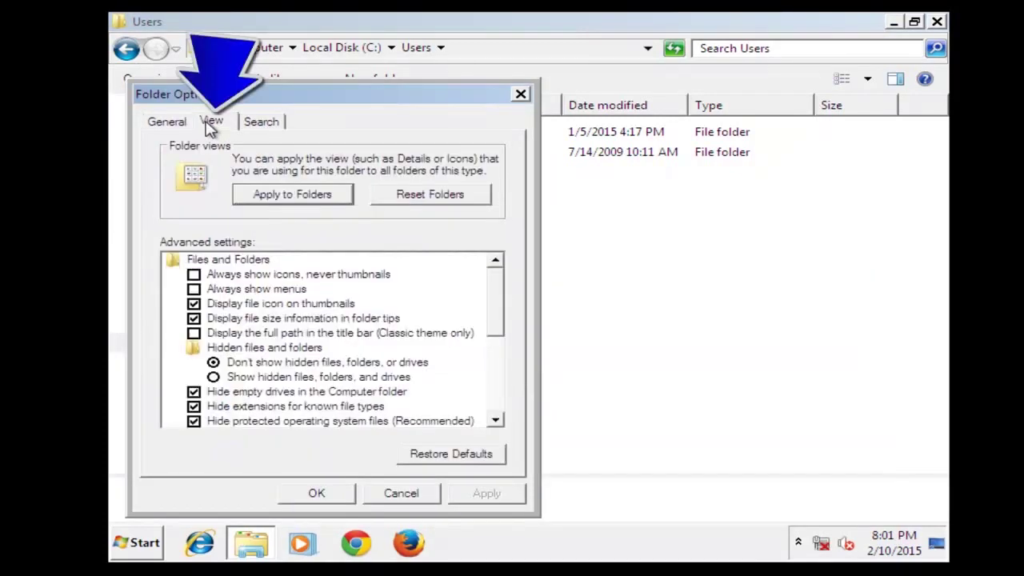
left_click(242, 377)
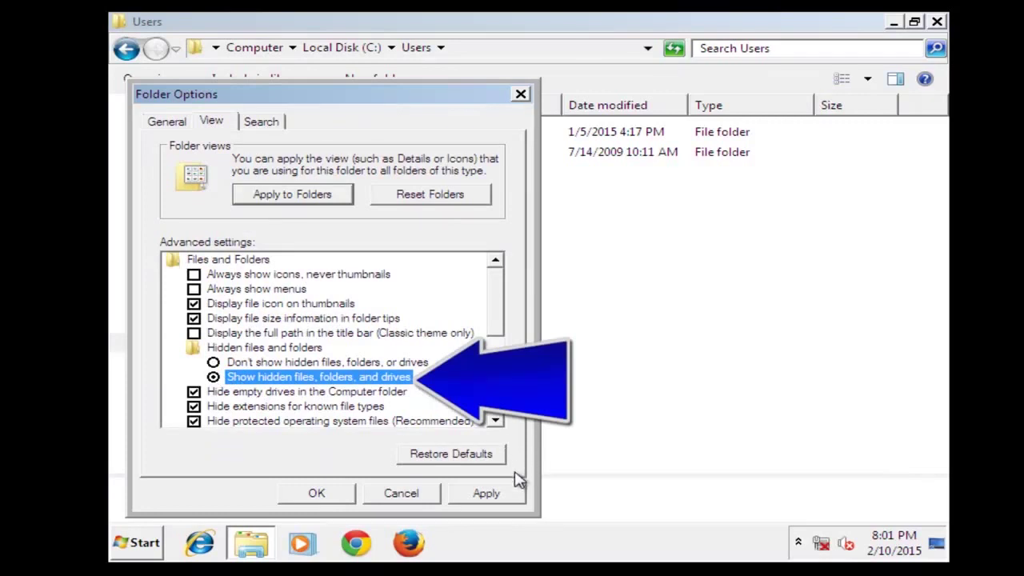
left_click(486, 494)
left_click(486, 494)
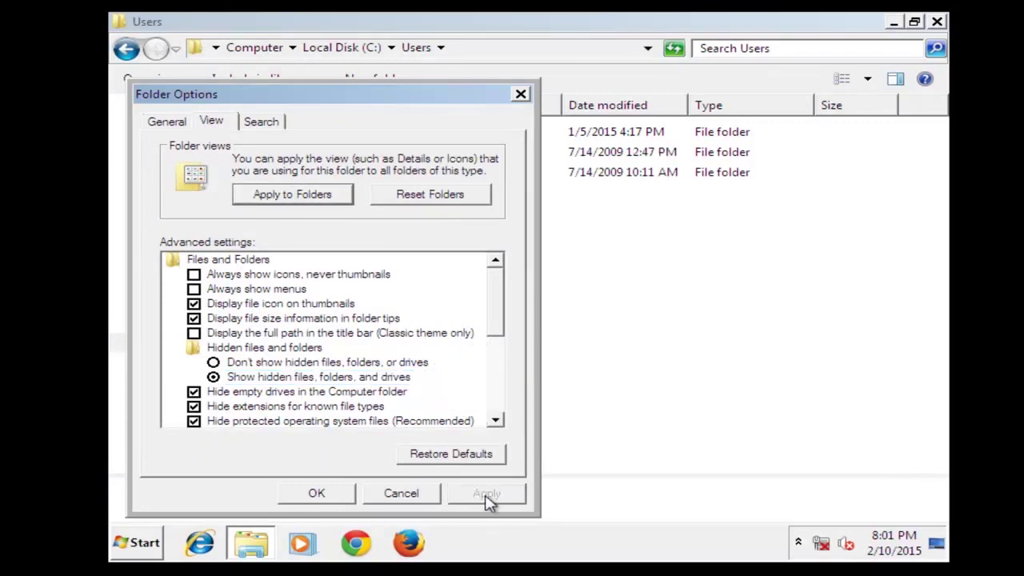
left_click(316, 492)
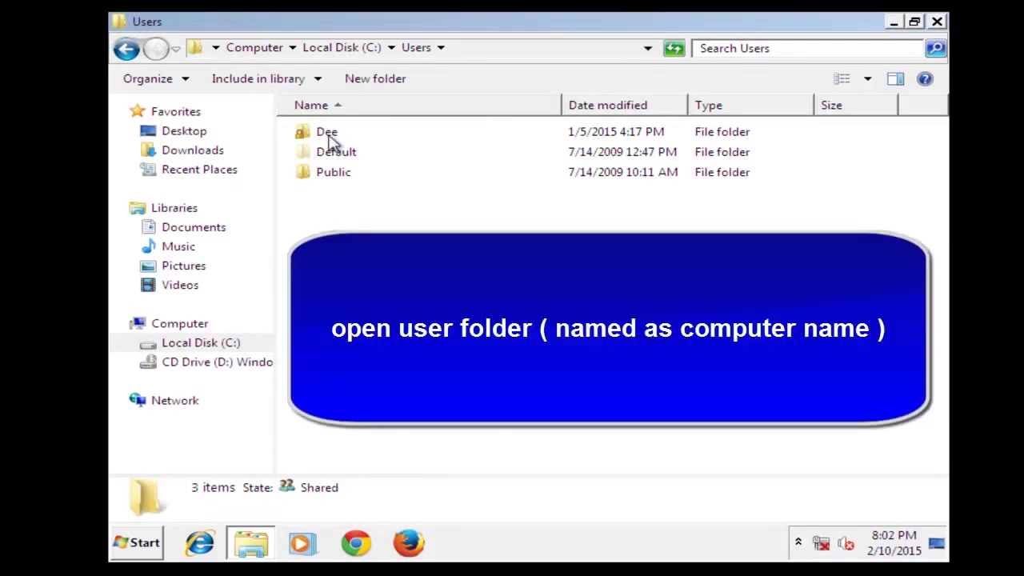
- Open the Temp folder under AppData\Local in the computer user's profile folder
double_click(328, 136)
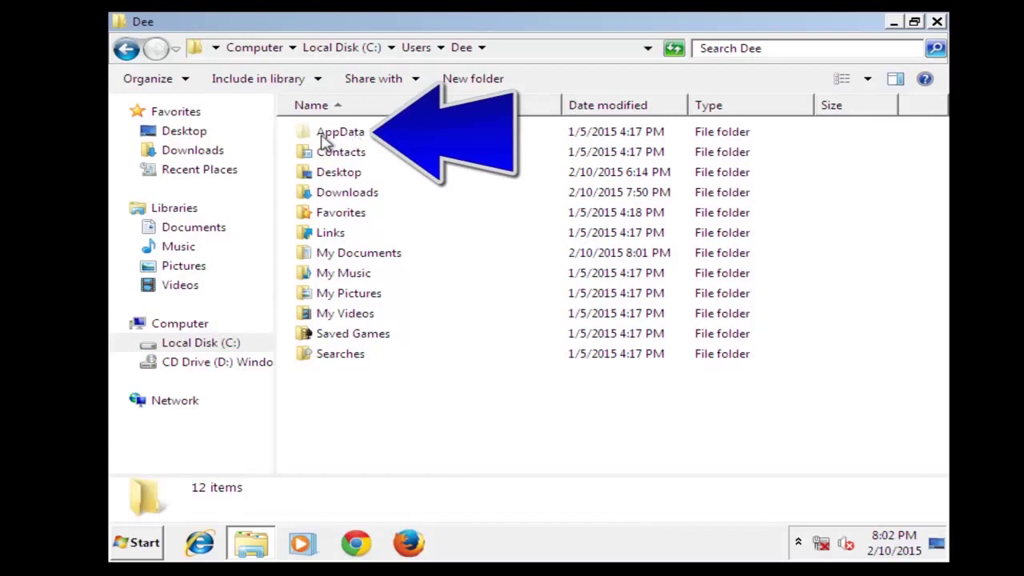
left_click(347, 138)
double_click(350, 142)
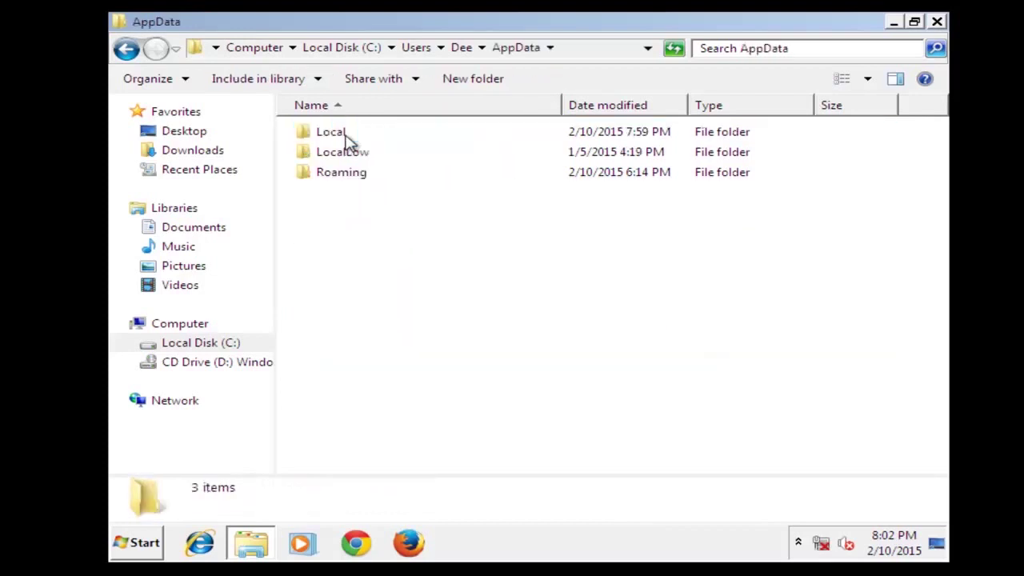
left_click(330, 138)
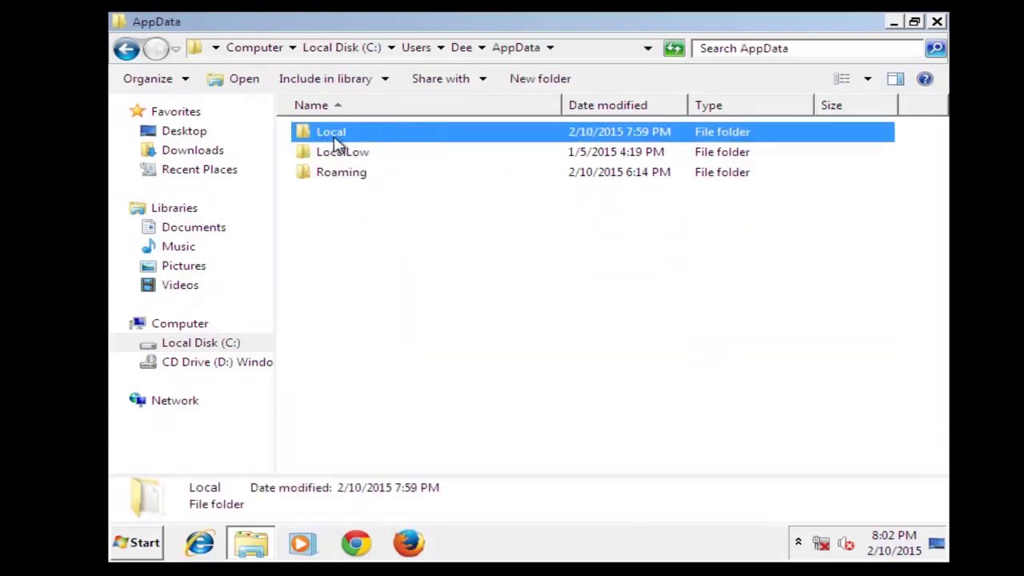
double_click(335, 144)
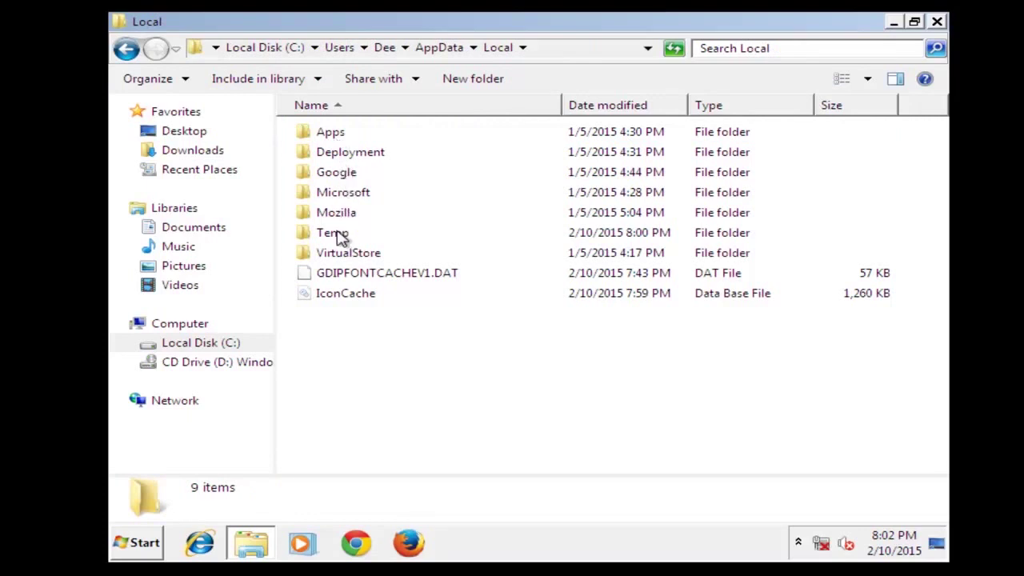
left_click(336, 233)
double_click(340, 235)
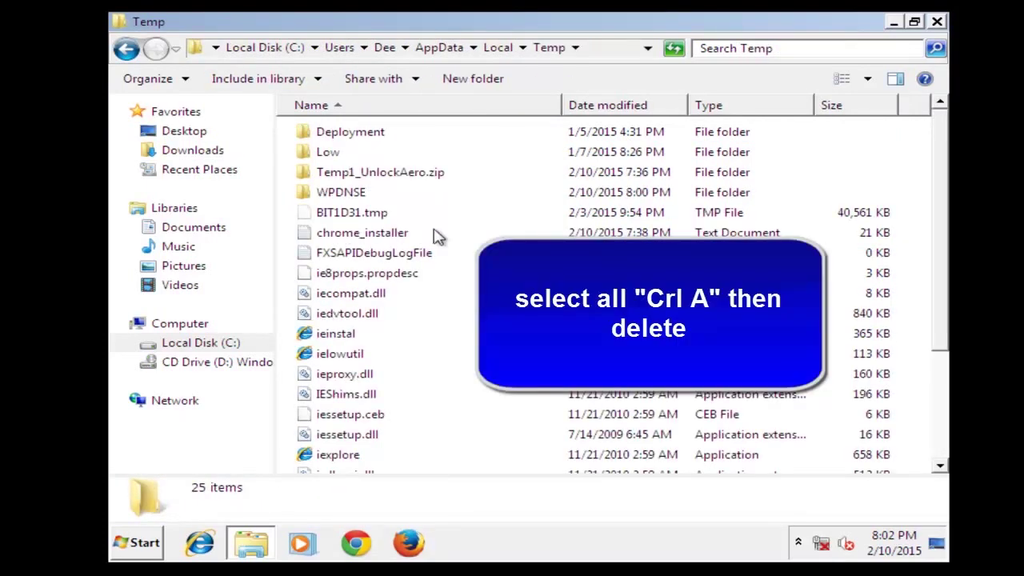
- Delete all items in the Temp folder, dismiss the prompt for the file in use, and close the folder window
left_click(471, 254)
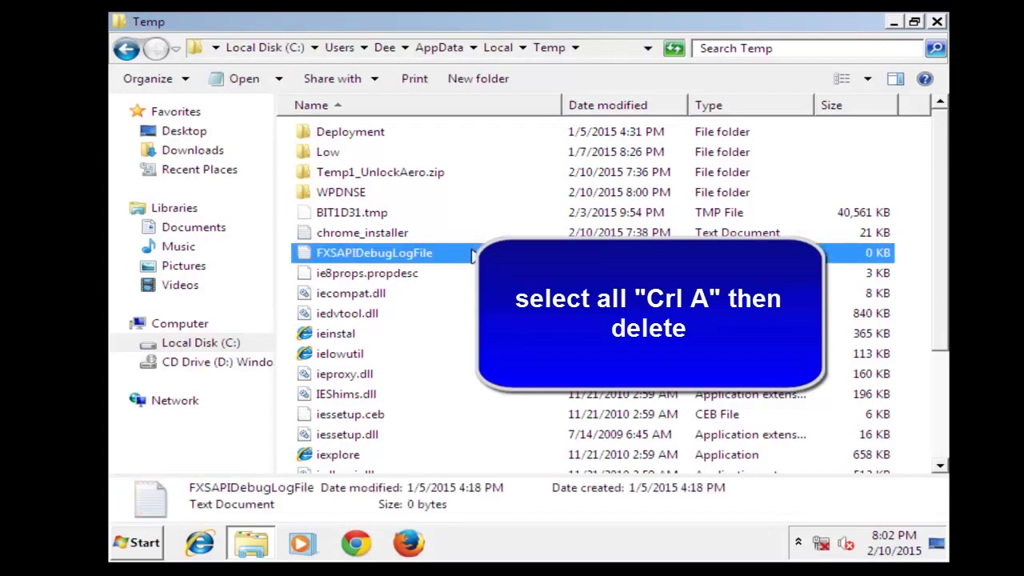
key("ctrl+a")
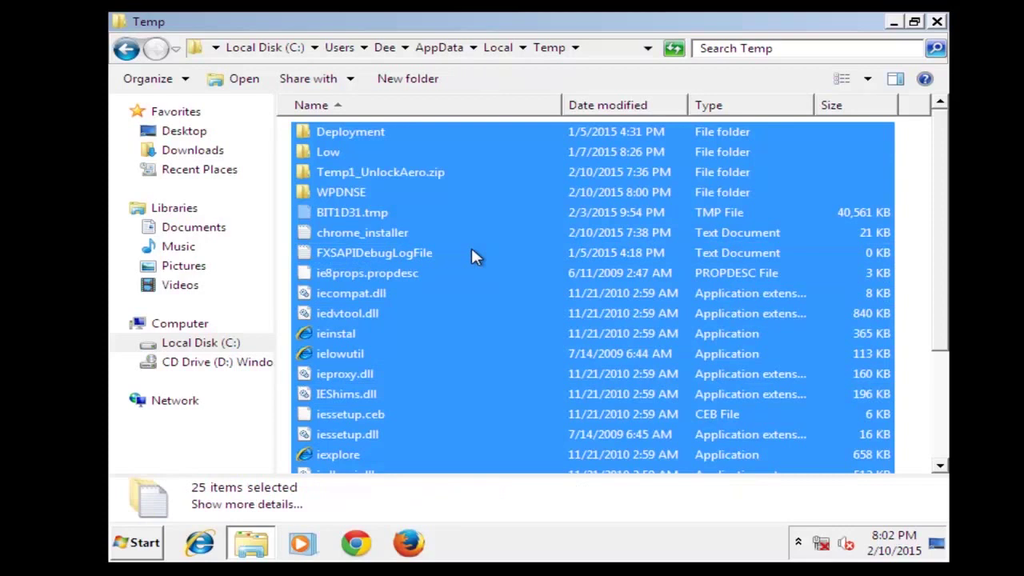
right_click(388, 174)
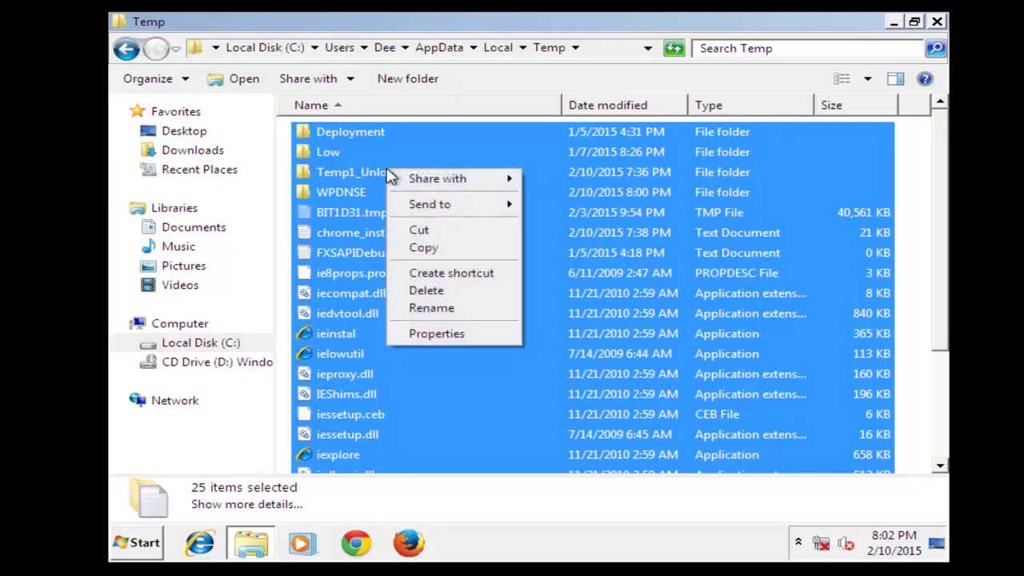
left_click(425, 291)
left_click(596, 292)
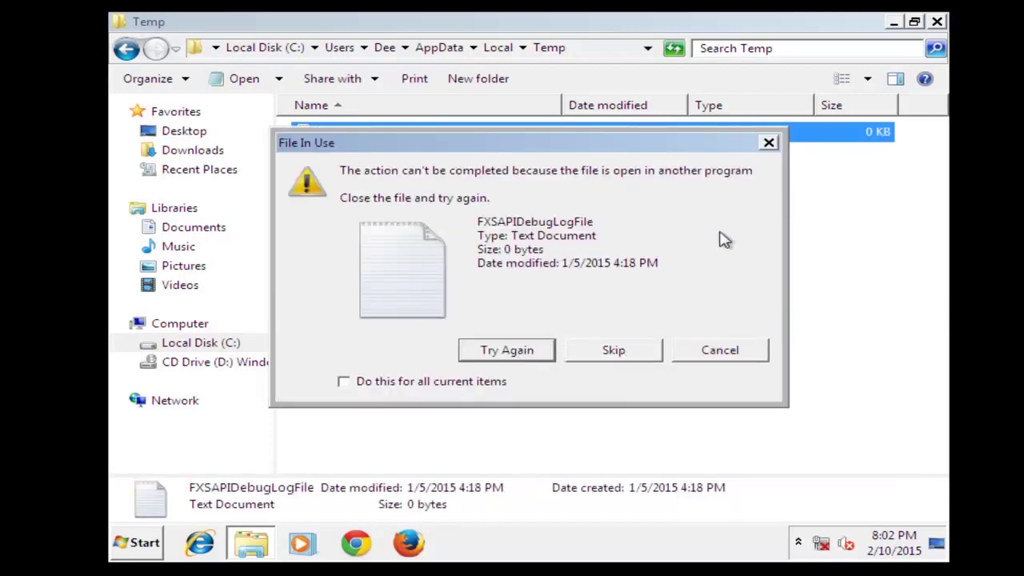
left_click(769, 145)
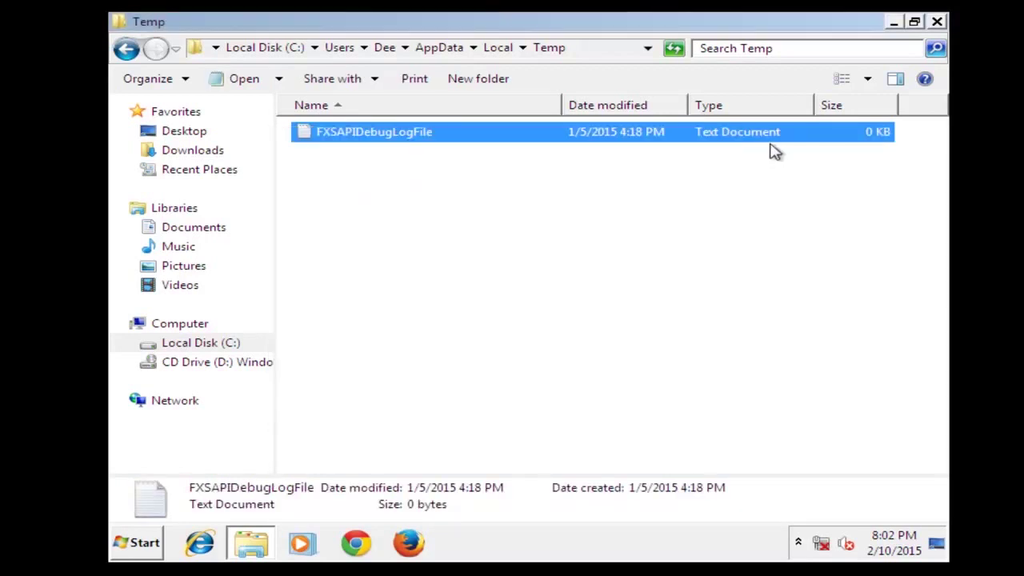
left_click(938, 23)
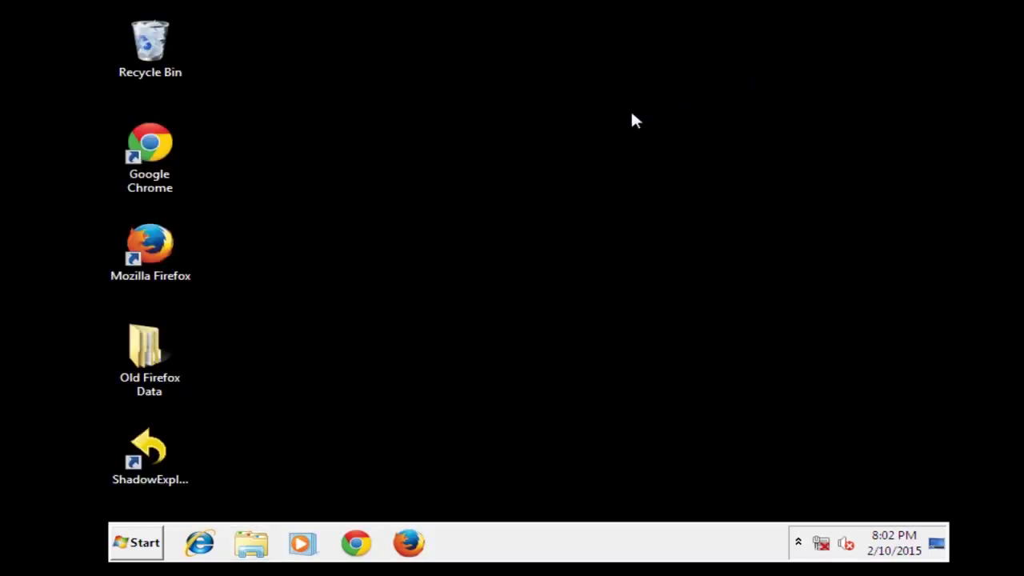
- Search for msconfig and open the System Configuration utility
left_click(127, 545)
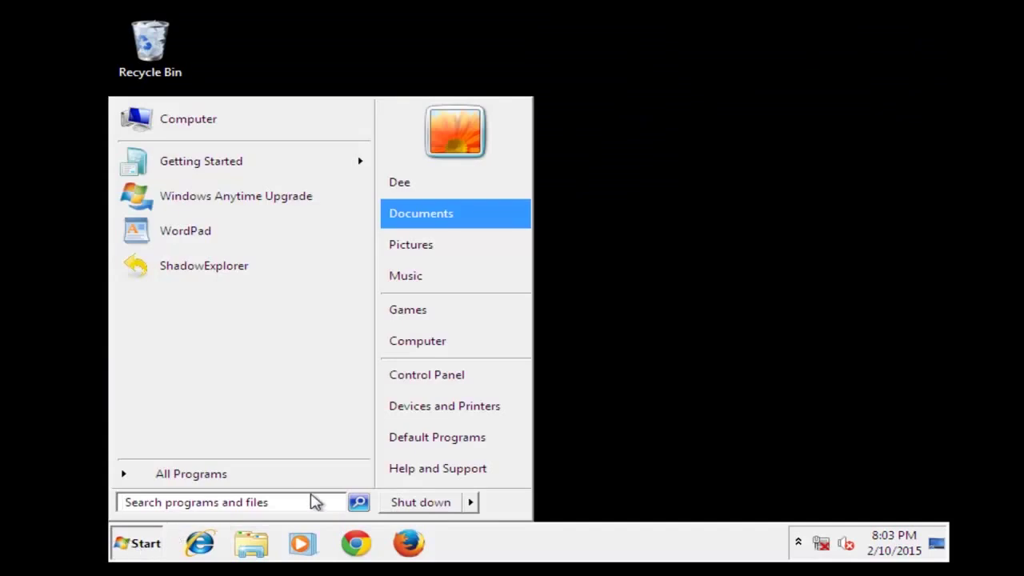
left_click(234, 503)
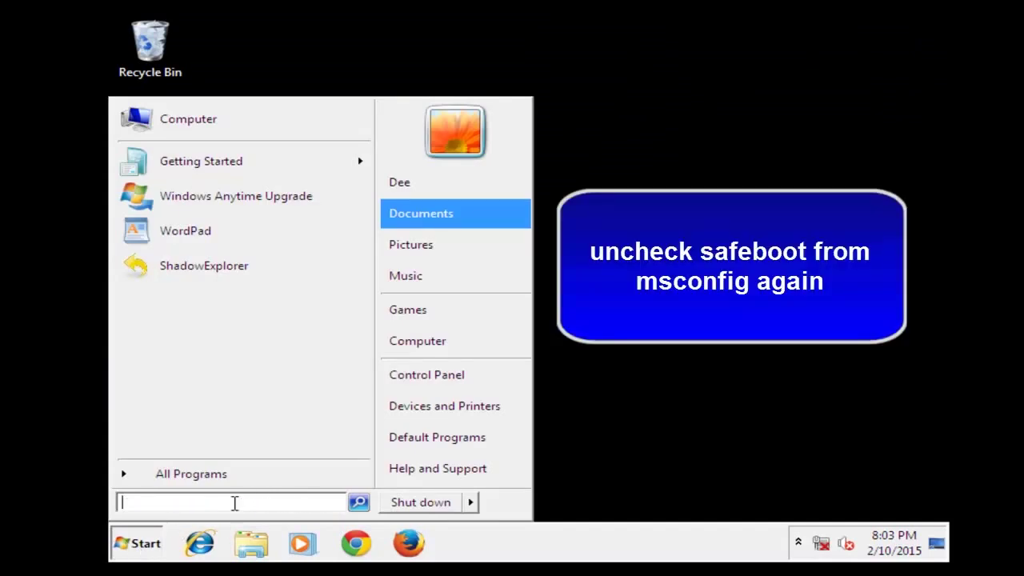
type("msc")
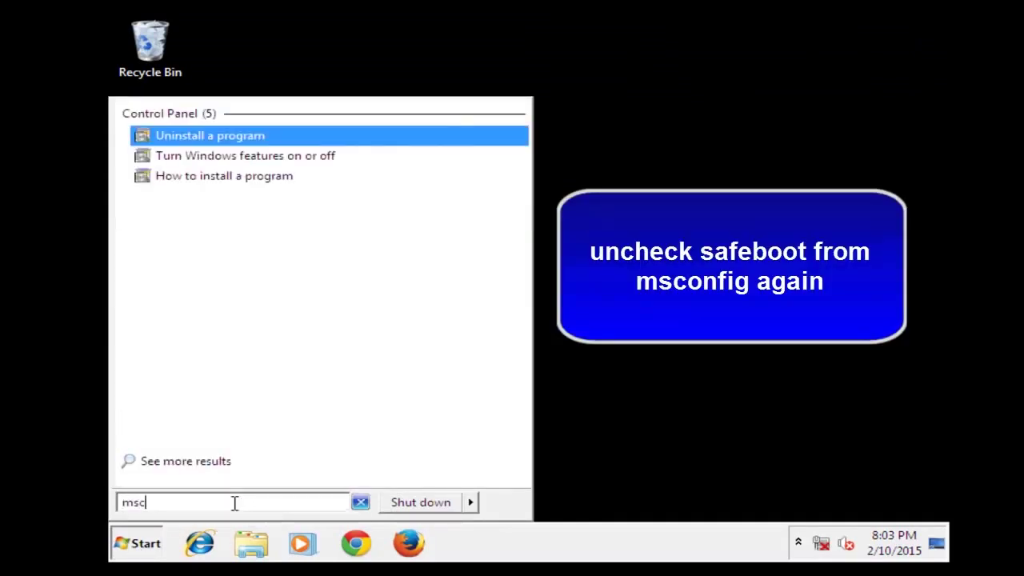
type("ongi")
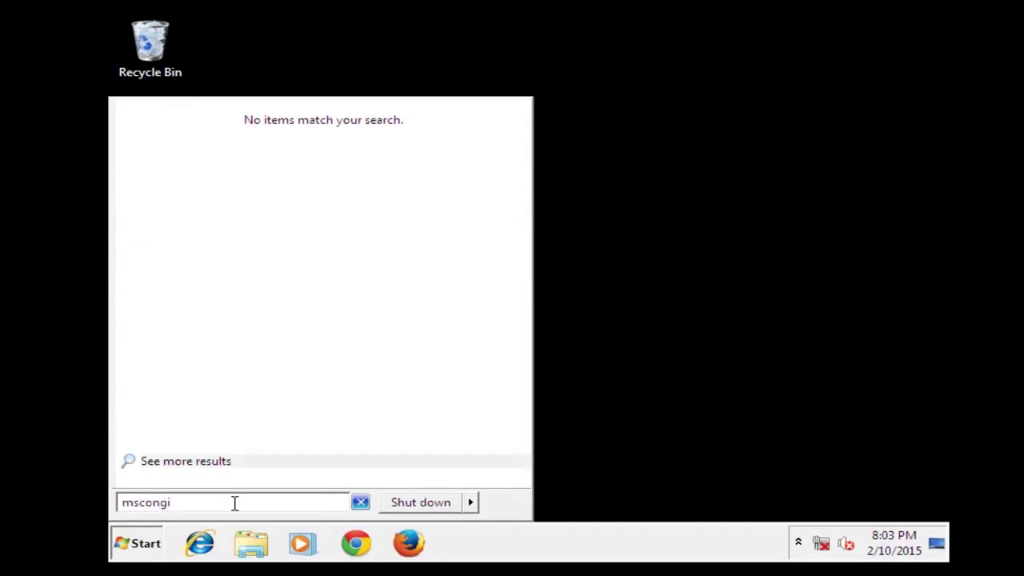
key("BackSpace")
key("BackSpace")
type("fig")
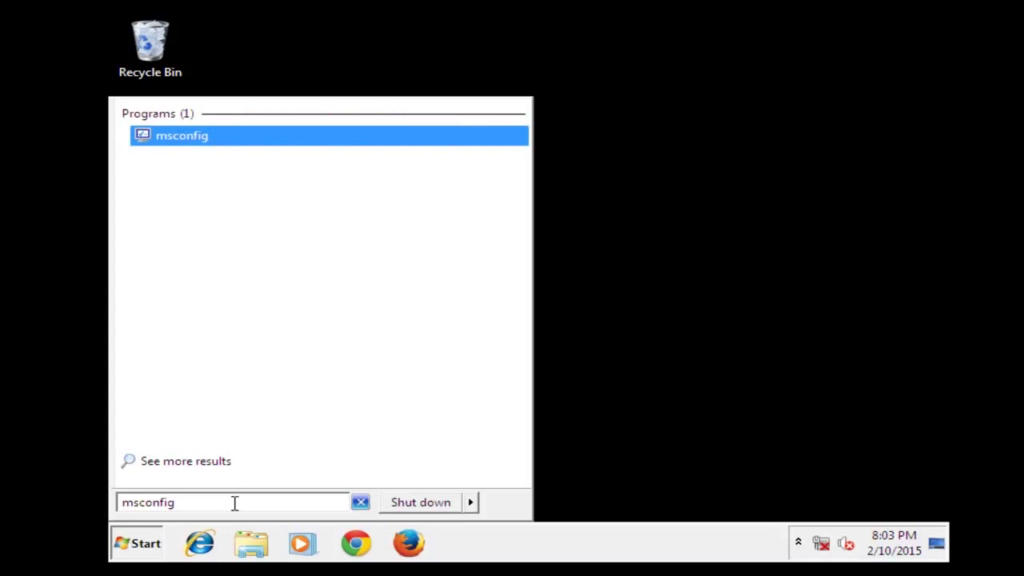
left_click(203, 140)
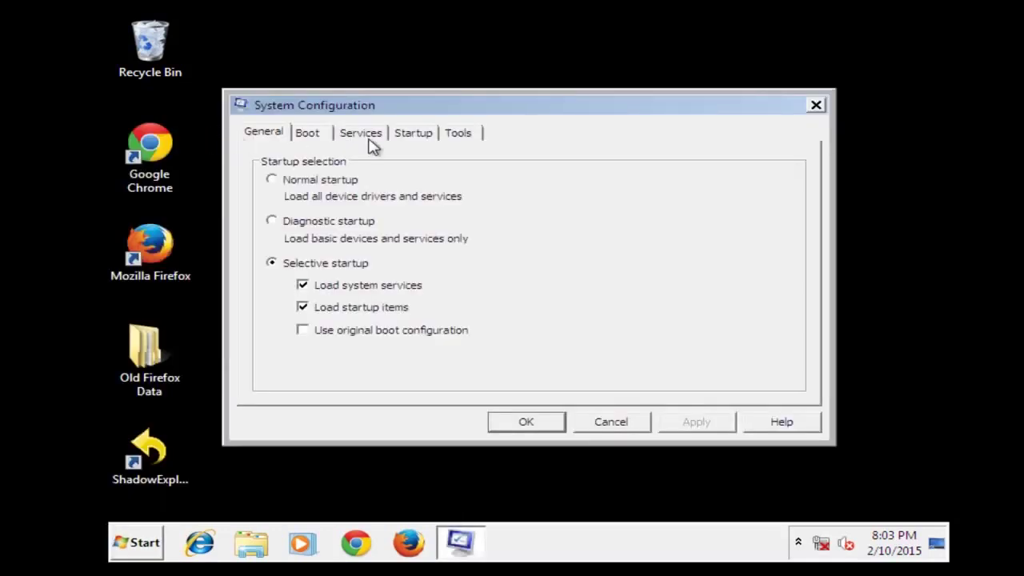
- Turn off Safe boot in the boot options, apply the change, and restart the computer
left_click(312, 137)
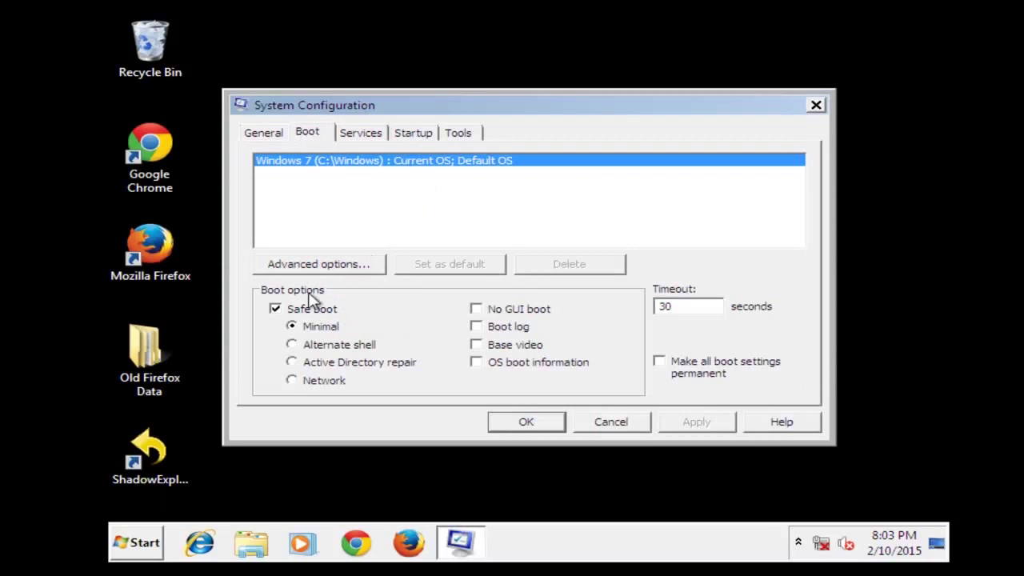
left_click(275, 310)
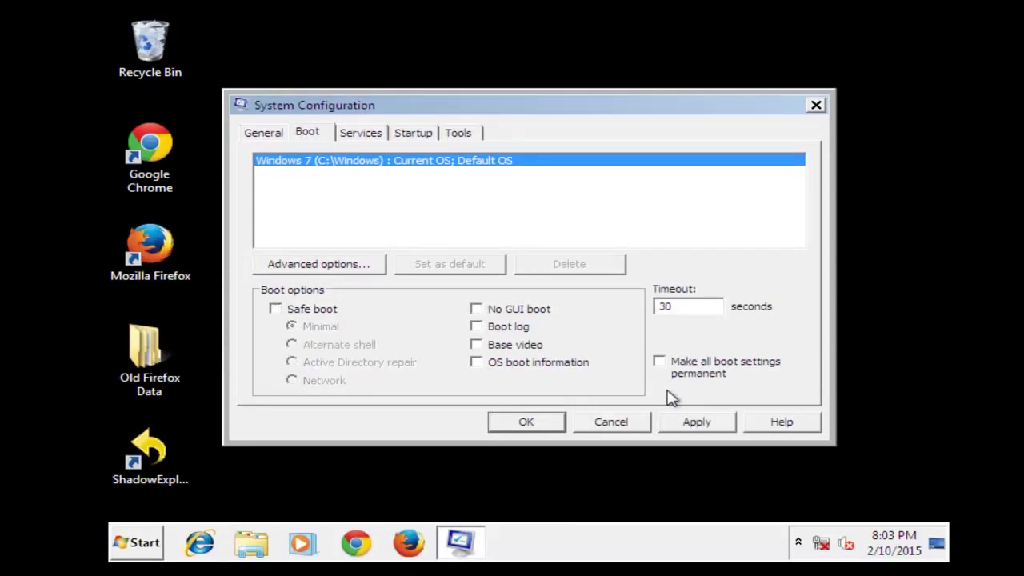
left_click(695, 422)
left_click(524, 423)
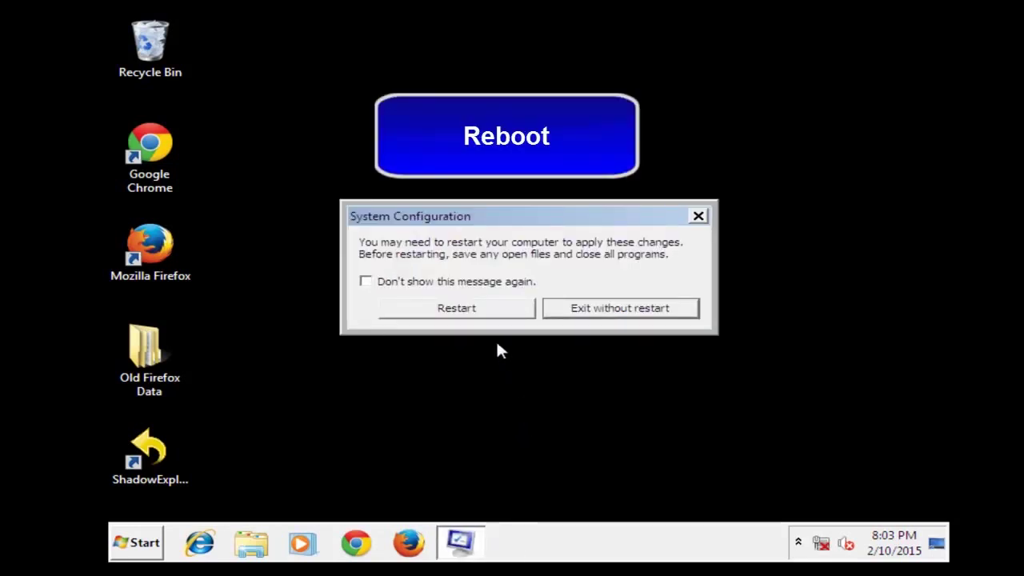
left_click(487, 311)
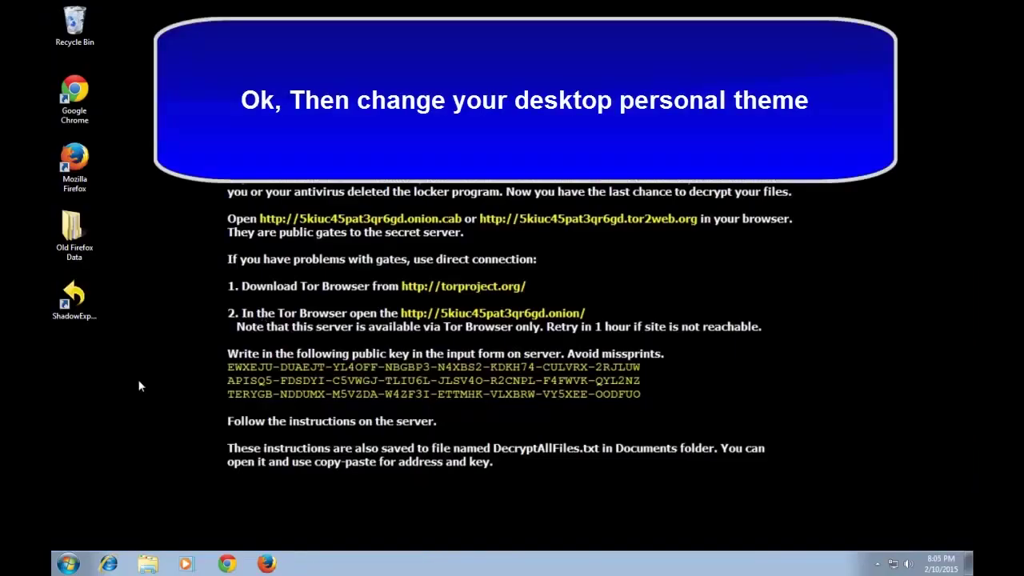
- Open the desktop personalization settings and apply the Windows 7 Aero theme
right_click(139, 383)
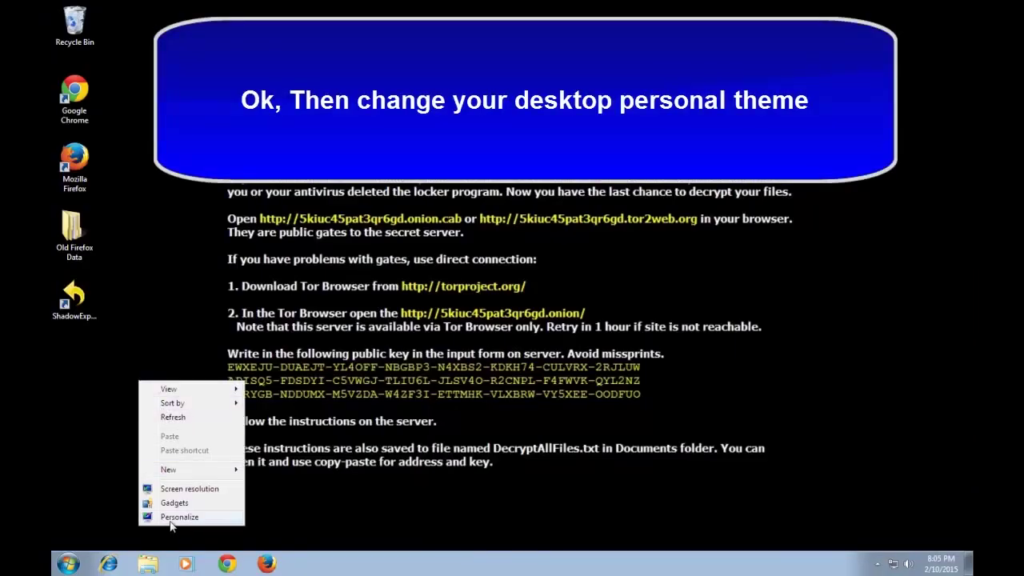
left_click(177, 517)
left_click(574, 360)
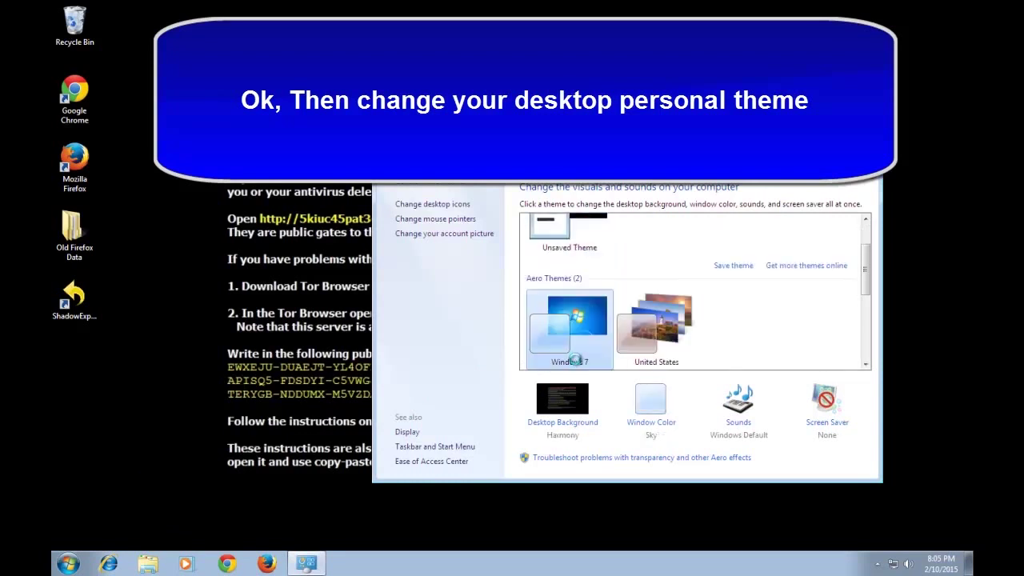
- Delete the unsaved theme that holds the ransom wallpaper and close the personalization settings
right_click(582, 240)
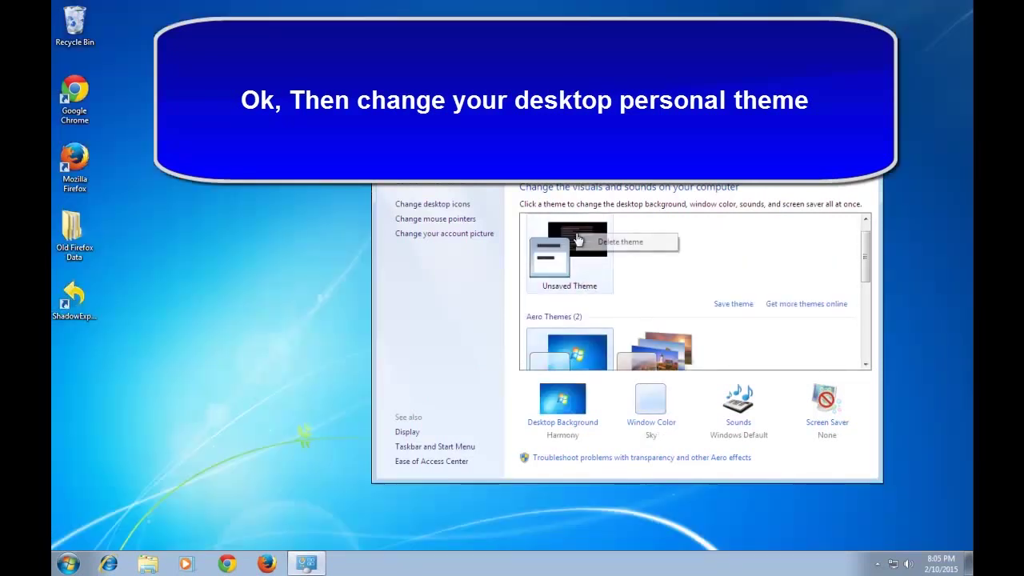
left_click(609, 242)
key("Return")
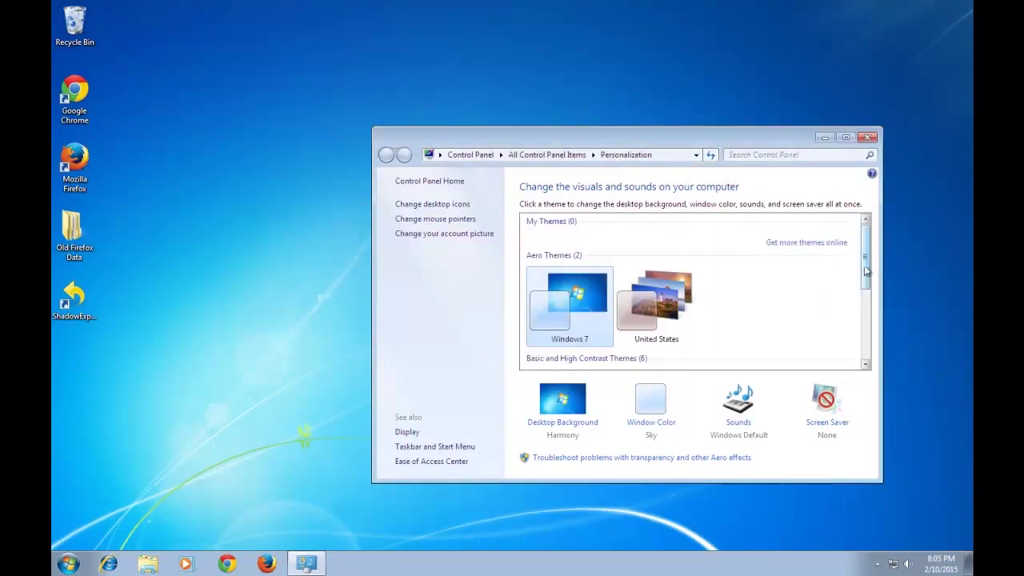
left_click(870, 137)
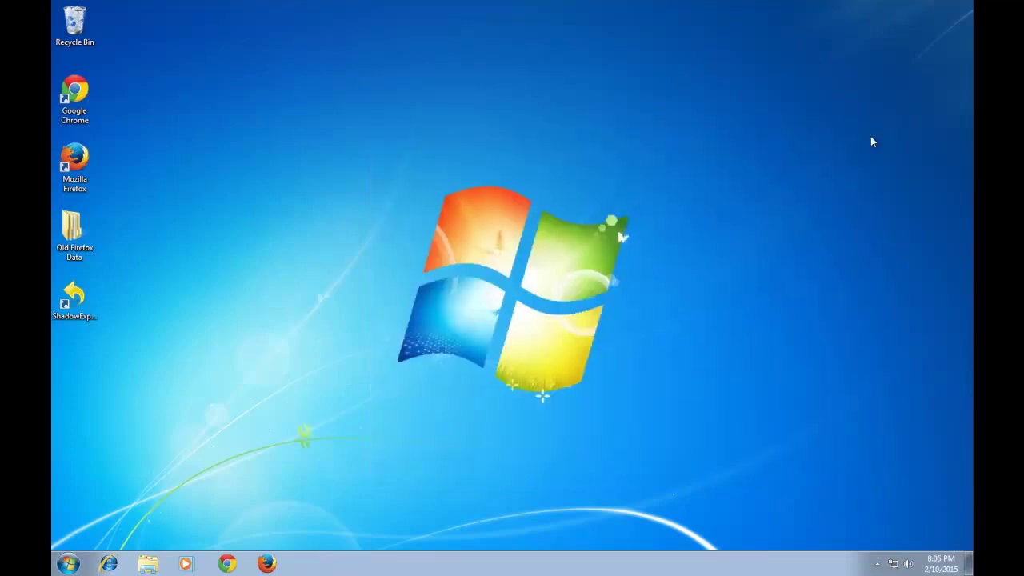
right_click(731, 180)
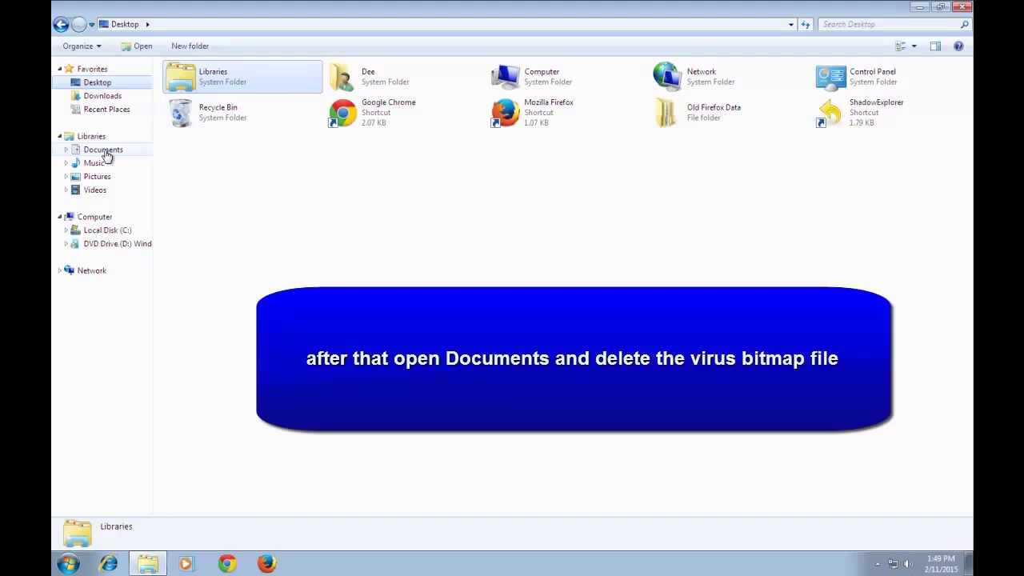
- Open the Documents library and move the "Decrypt All files cypcwvi" bitmap image to the Recycle Bin
left_click(105, 153)
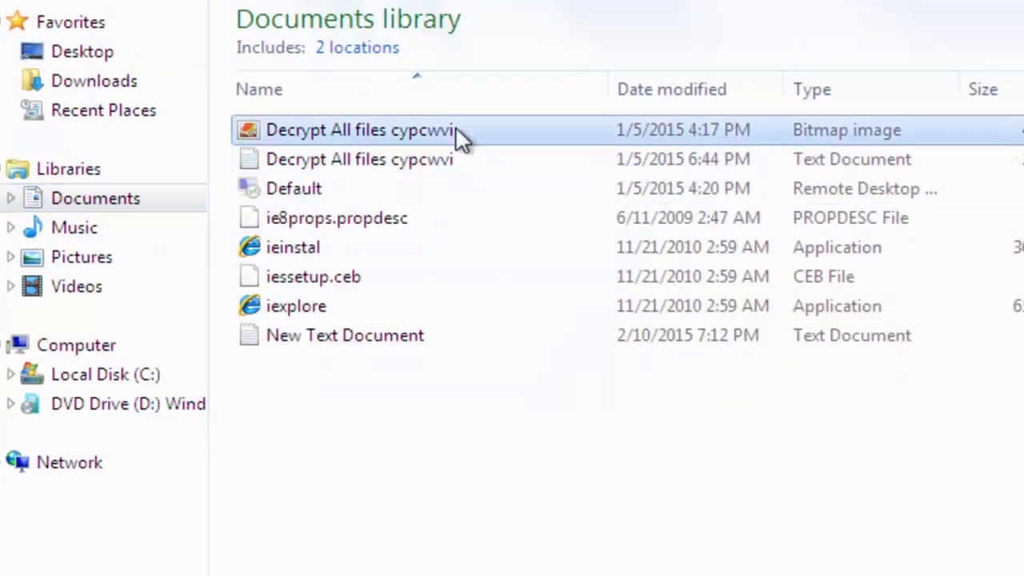
right_click(456, 128)
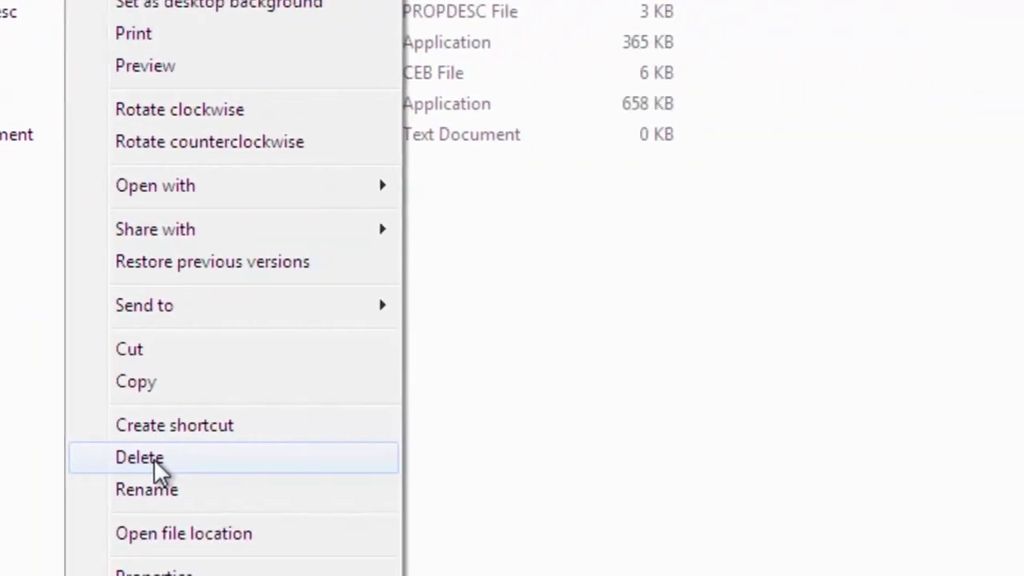
left_click(558, 469)
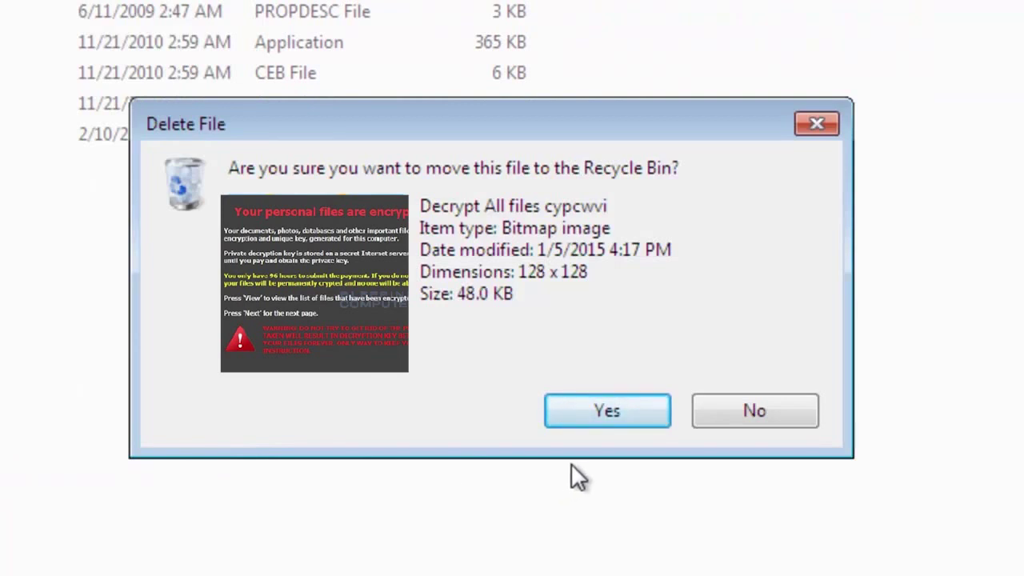
left_click(626, 411)
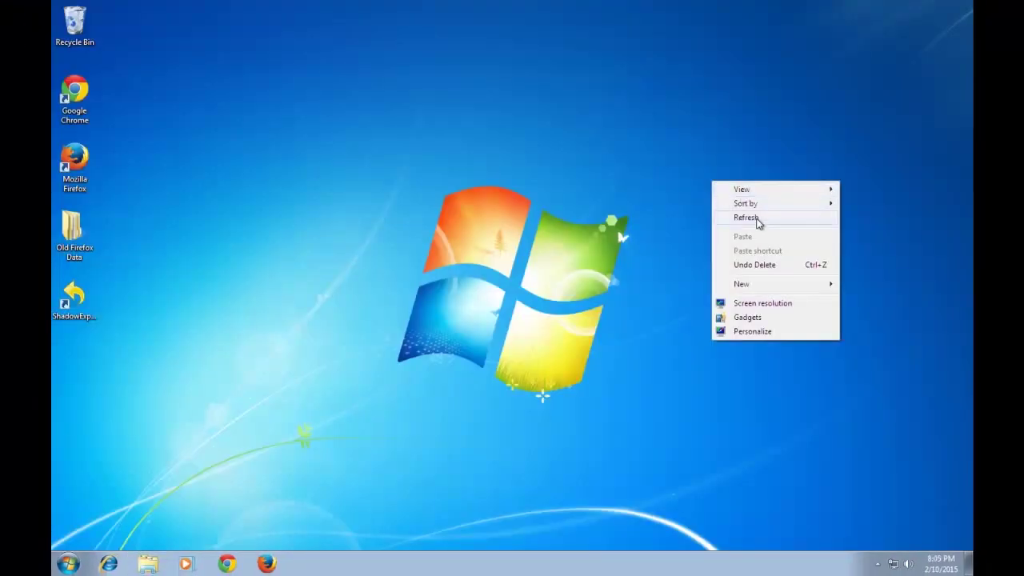
left_click(757, 217)
right_click(672, 213)
left_click(714, 247)
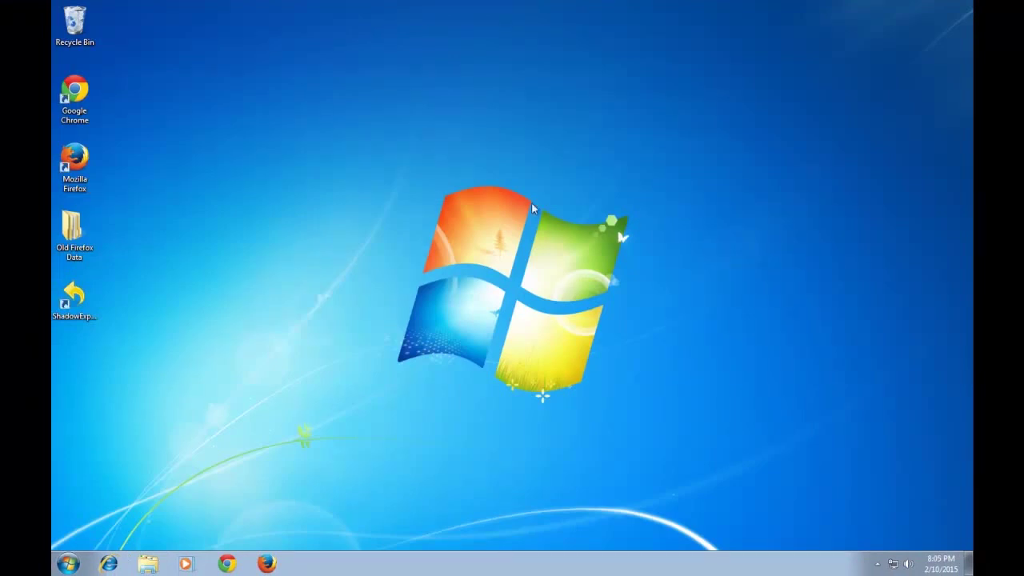
right_click(268, 174)
left_click(296, 204)
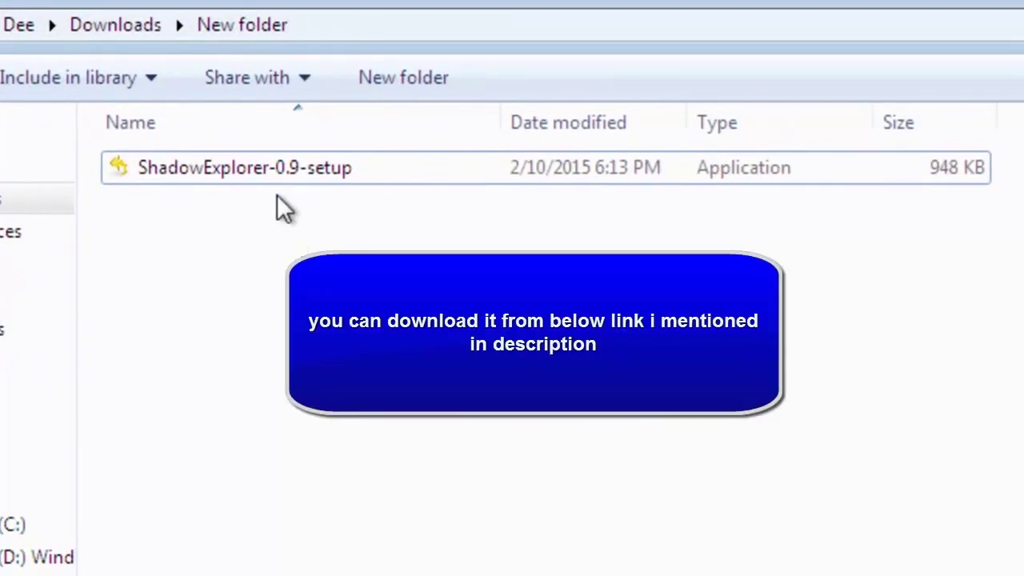
- Run the ShadowExplorer-0.9-setup installer from the New folder in Downloads
left_click(277, 171)
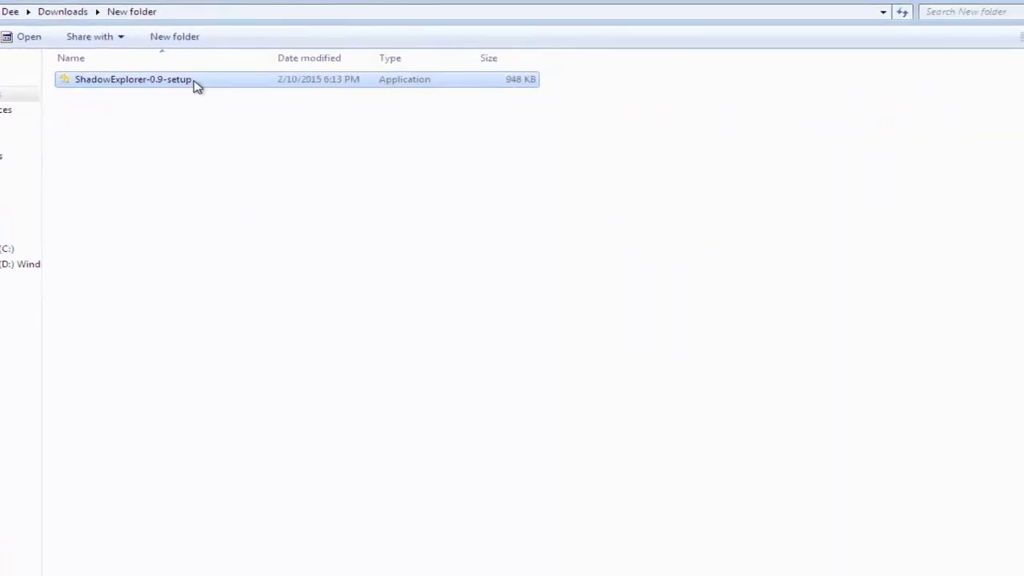
double_click(196, 82)
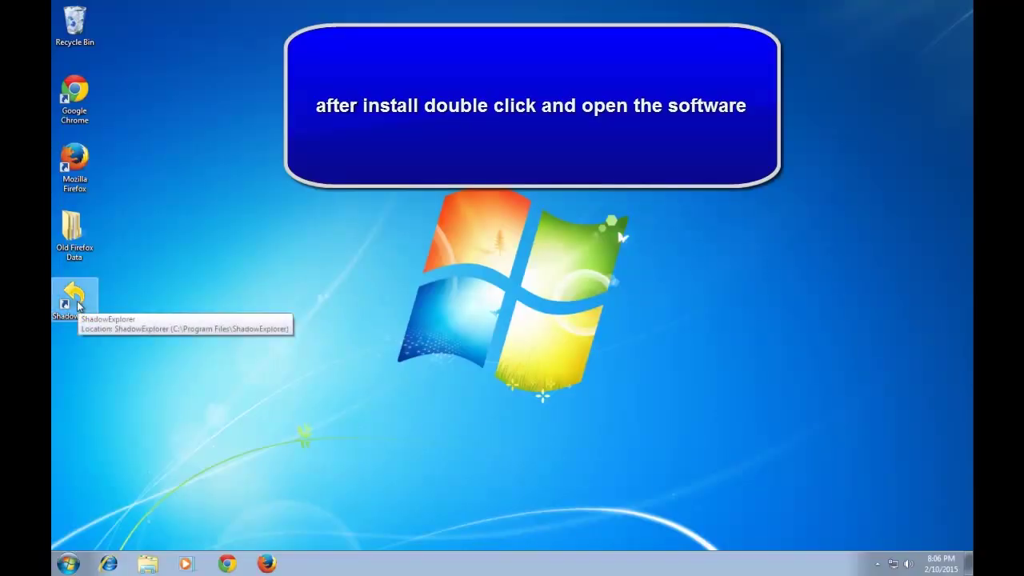
- Launch ShadowExplorer from the desktop and select the C: drive snapshot dated 1/5/2015 4:16:13 PM
left_click(74, 300)
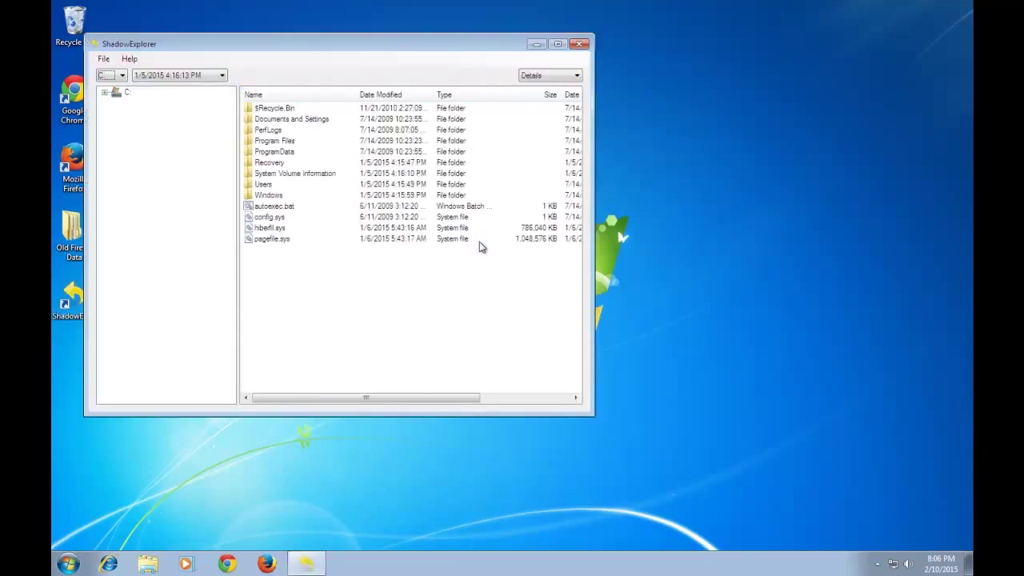
left_click_drag(311, 35, 578, 208)
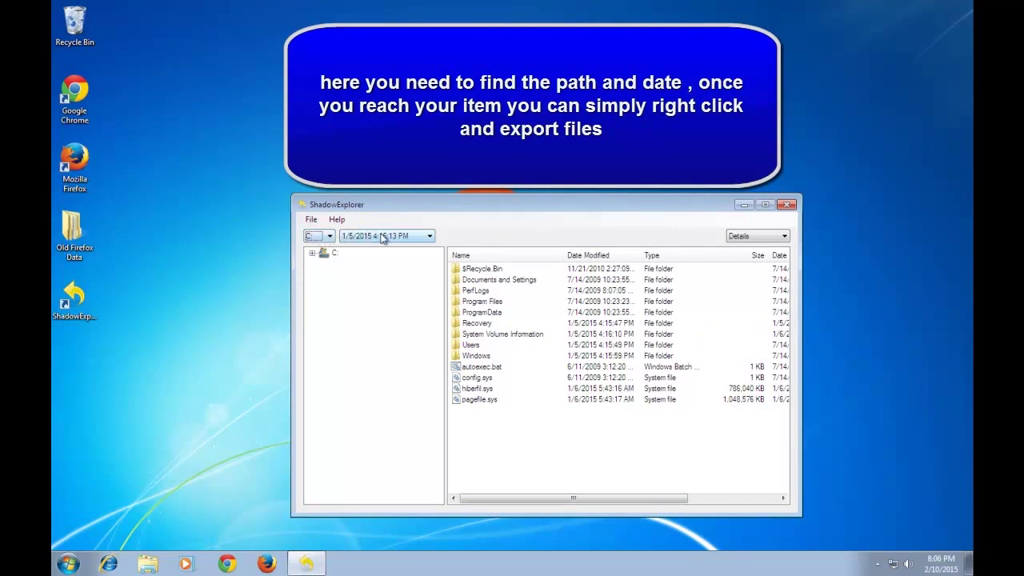
left_click(423, 236)
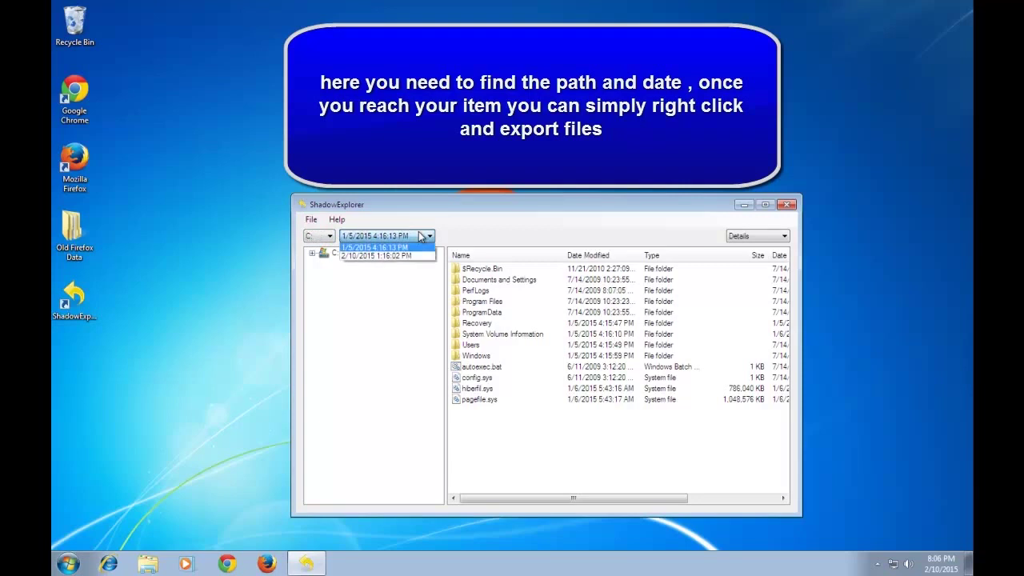
left_click(361, 246)
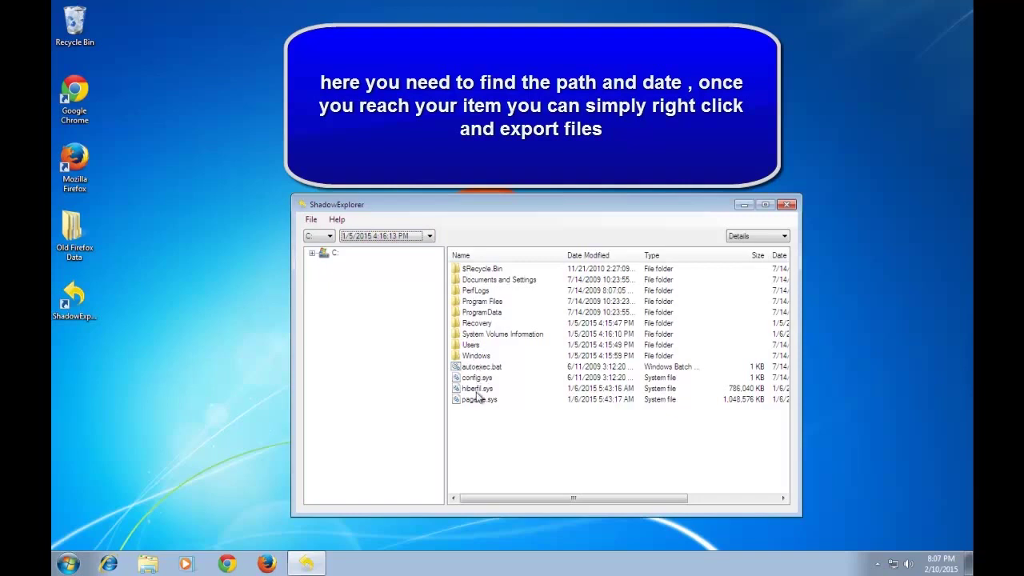
- Check the export option for the ProgramData and Program Files folders in the snapshot
right_click(486, 313)
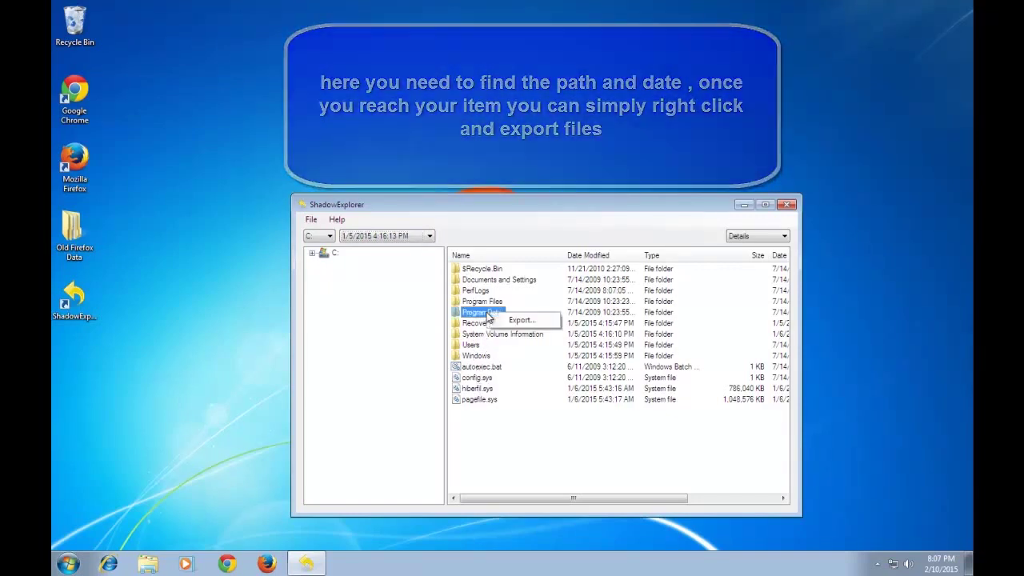
left_click(468, 324)
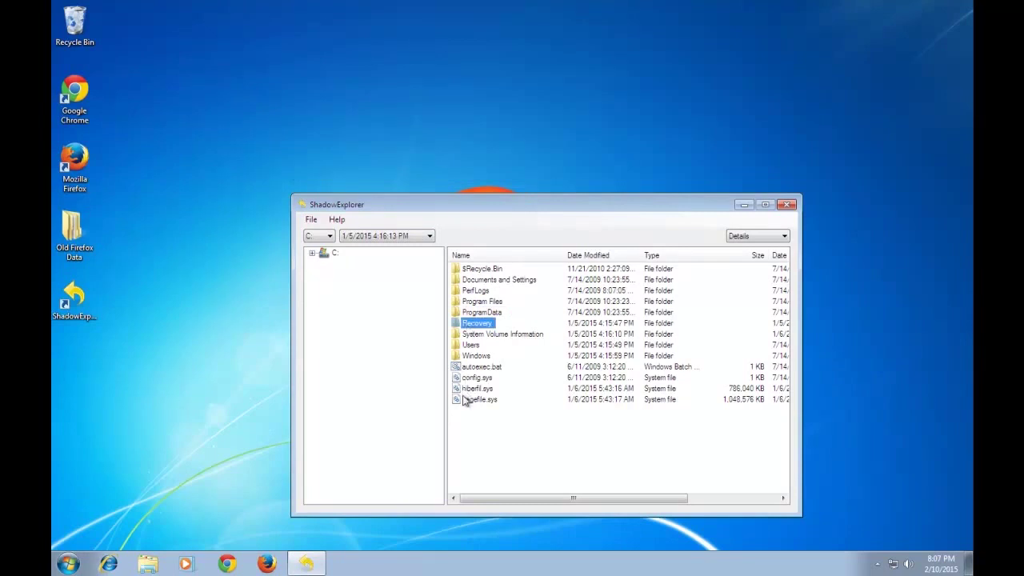
right_click(491, 304)
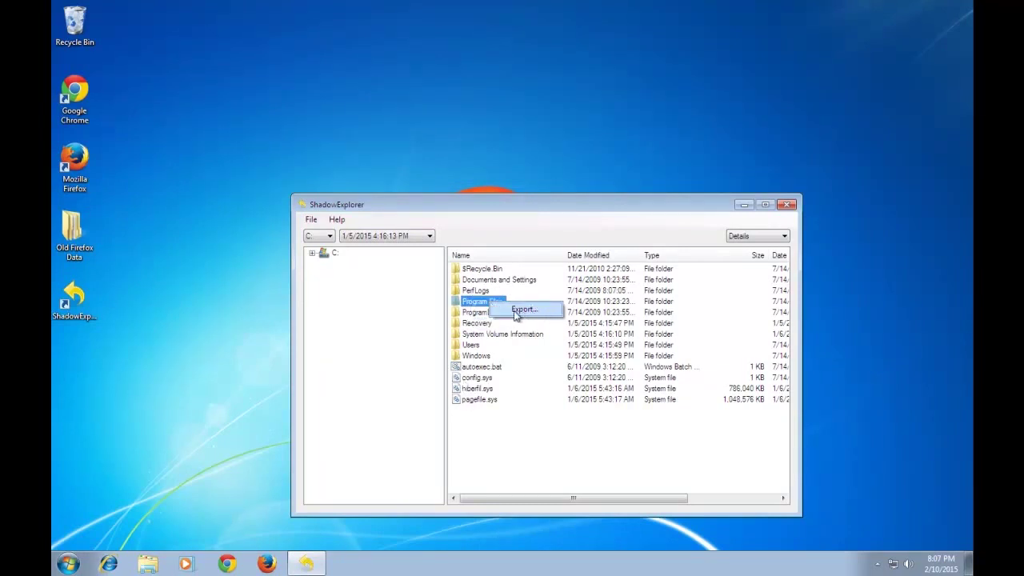
left_click(479, 316)
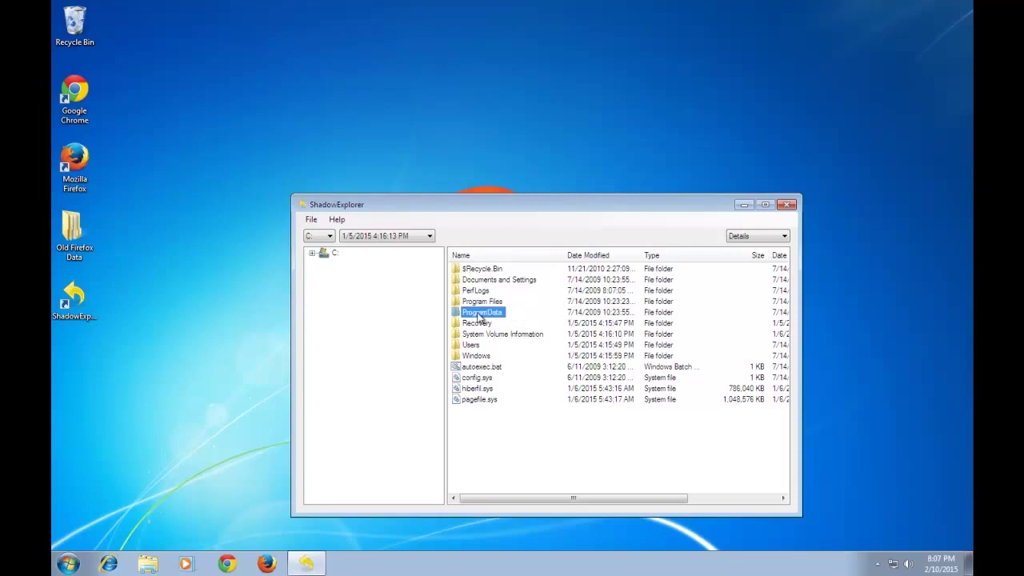
- Open the snapshot's Program Files folder, check the export option for Windows Defender, and close ShadowExplorer
double_click(483, 303)
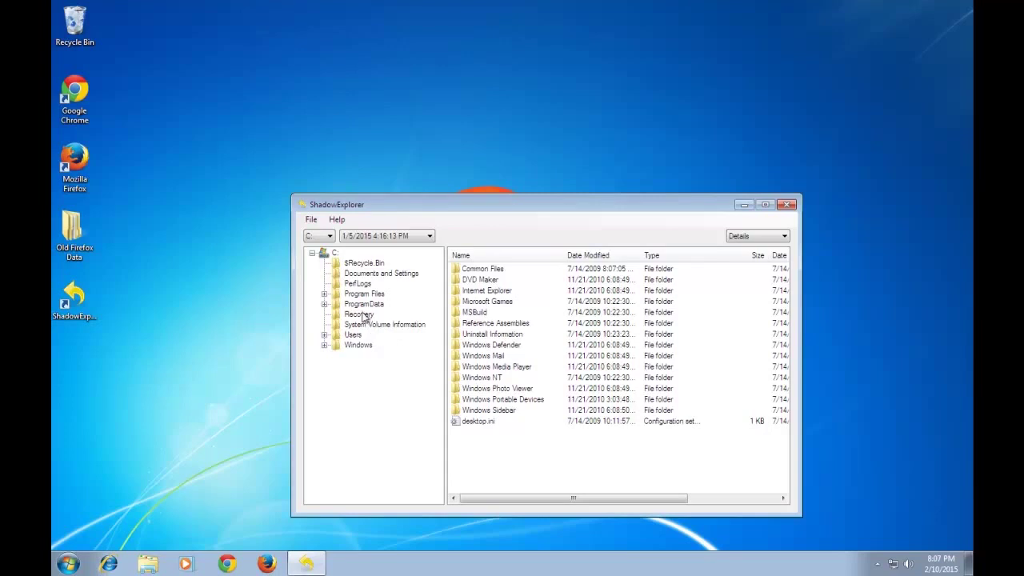
right_click(490, 348)
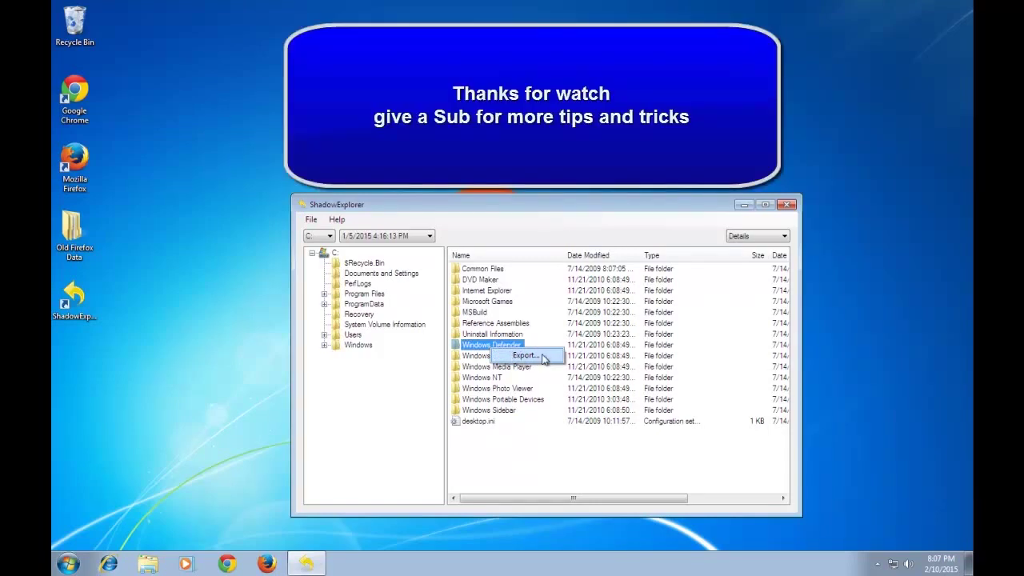
left_click(786, 206)
right_click(694, 231)
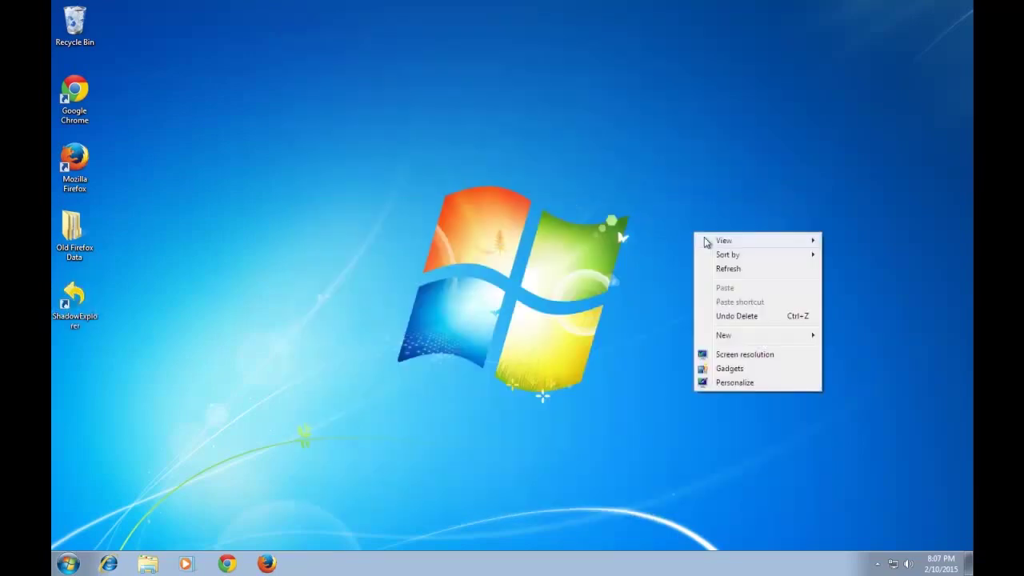